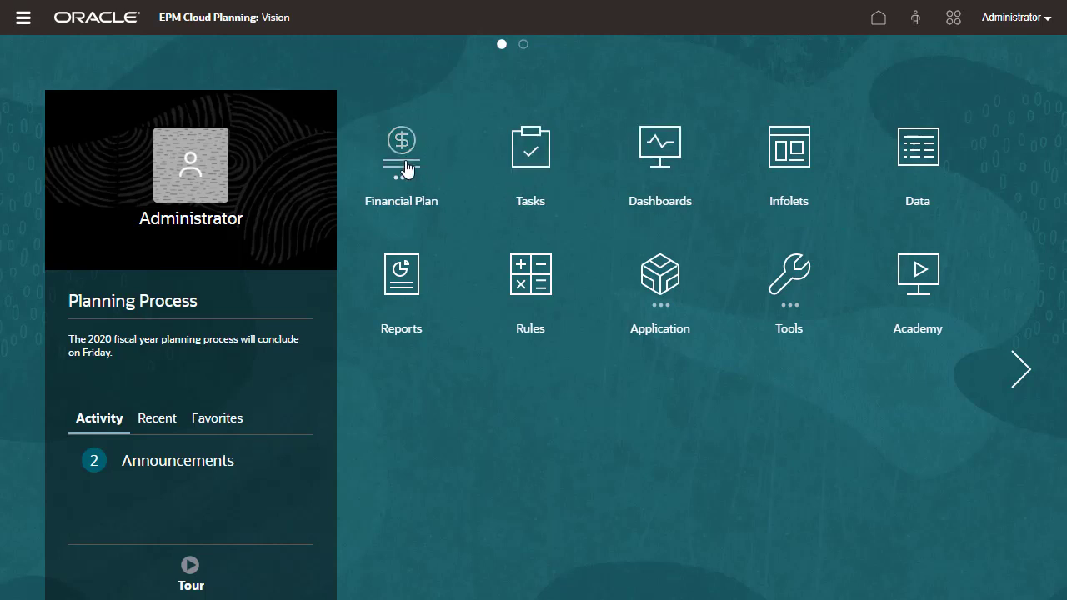
Step: Open the Default navigation flow to review its clusters and cards, and close it without changes
click(405, 168)
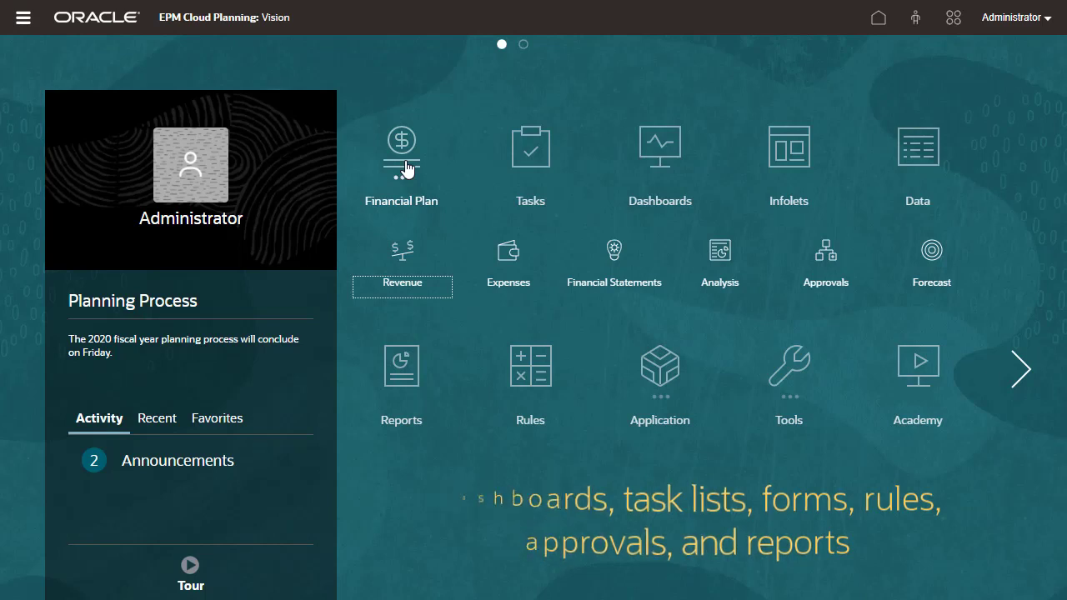
click(787, 367)
click(920, 391)
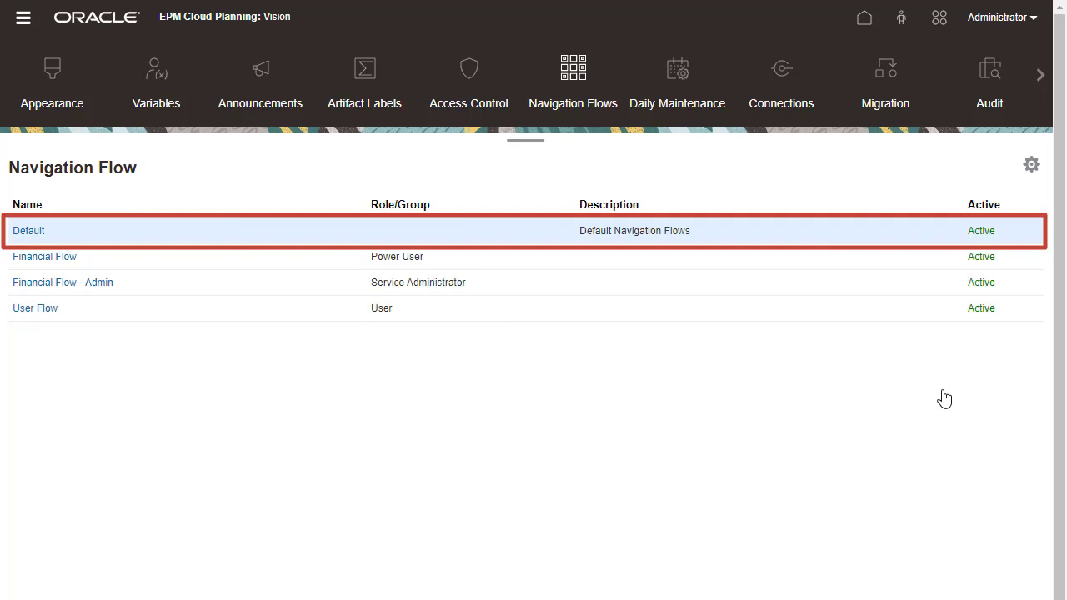
click(29, 231)
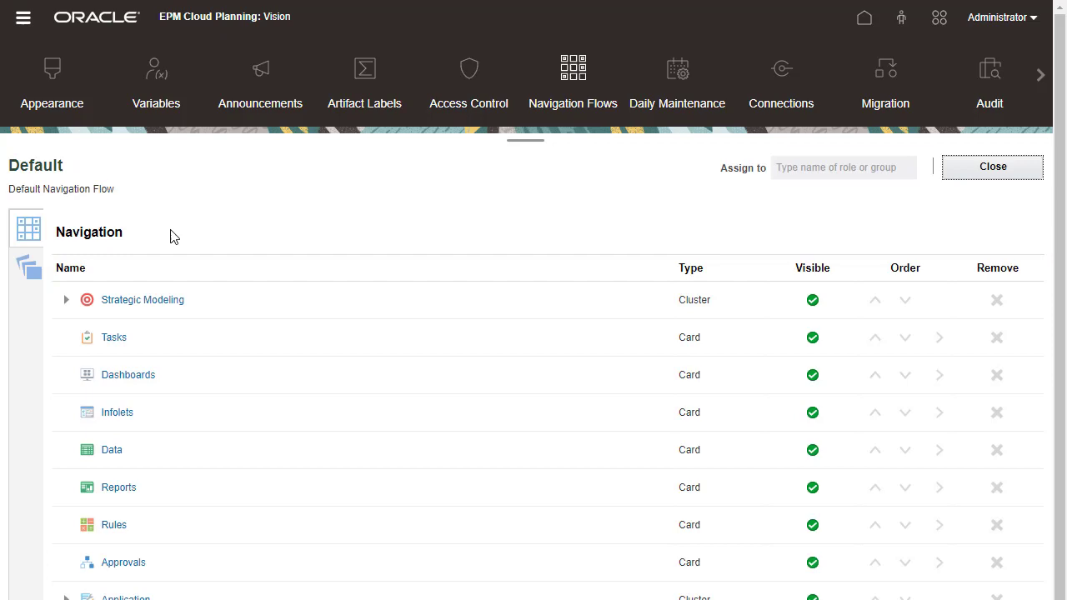
click(980, 174)
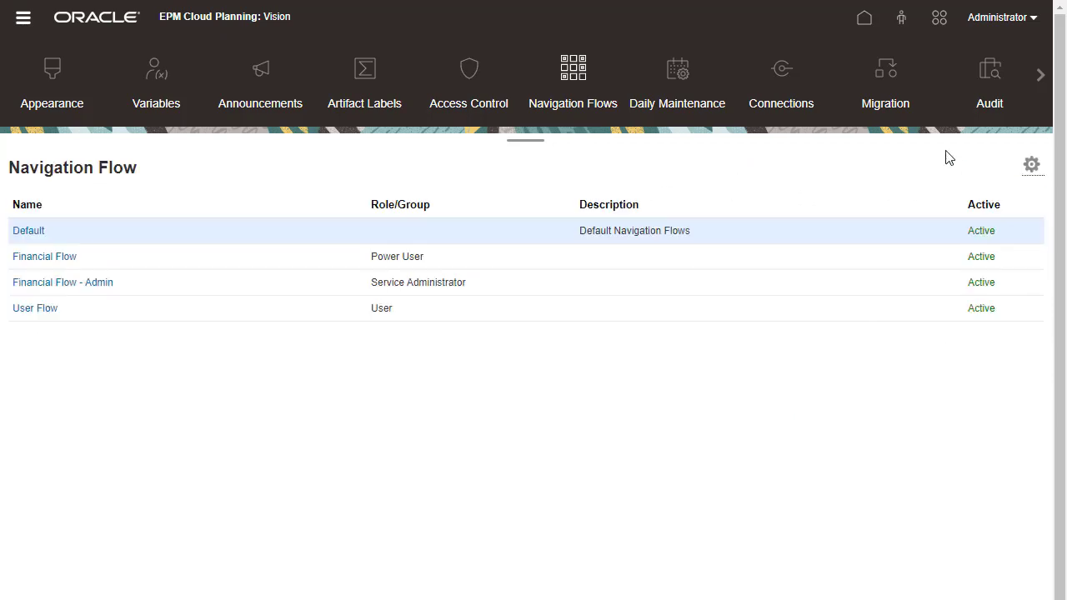
Step: Examine the Financial Plan cluster's Revenue card, including its Revenue Overview and Income Statement pages
click(864, 18)
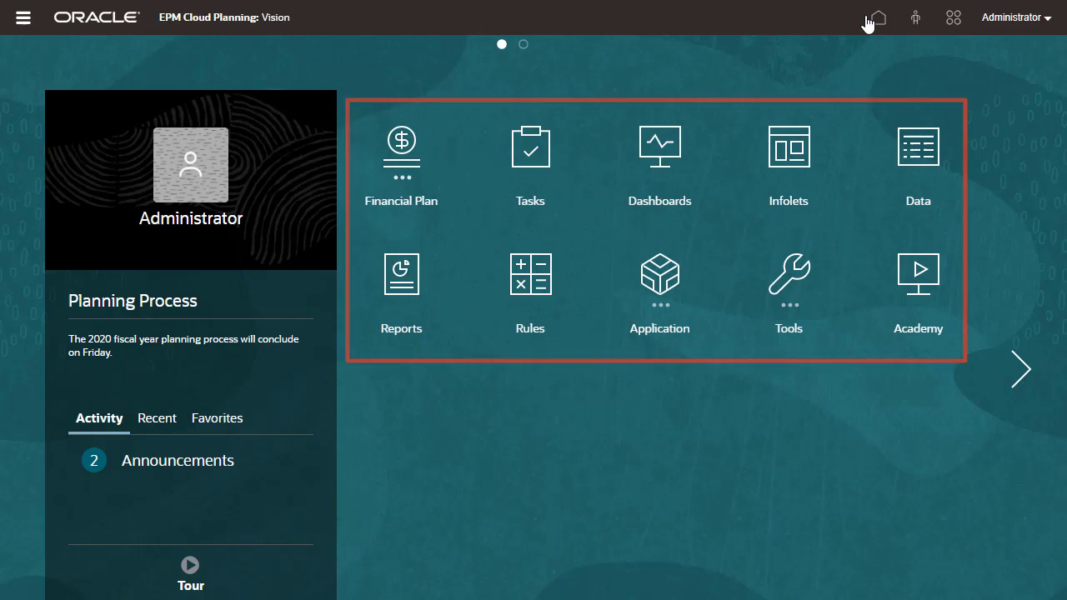
click(409, 168)
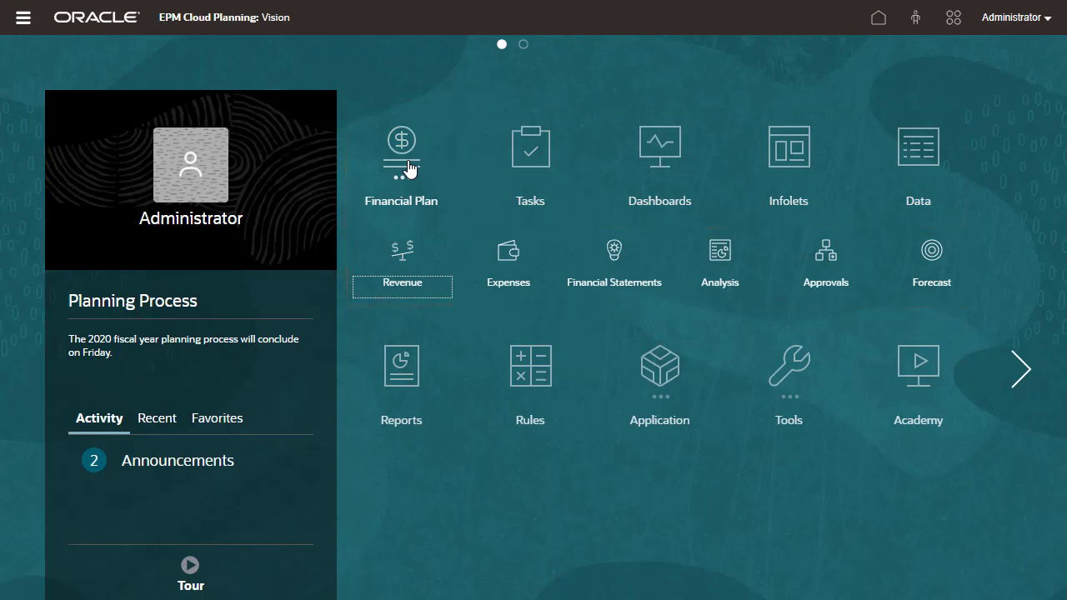
click(410, 258)
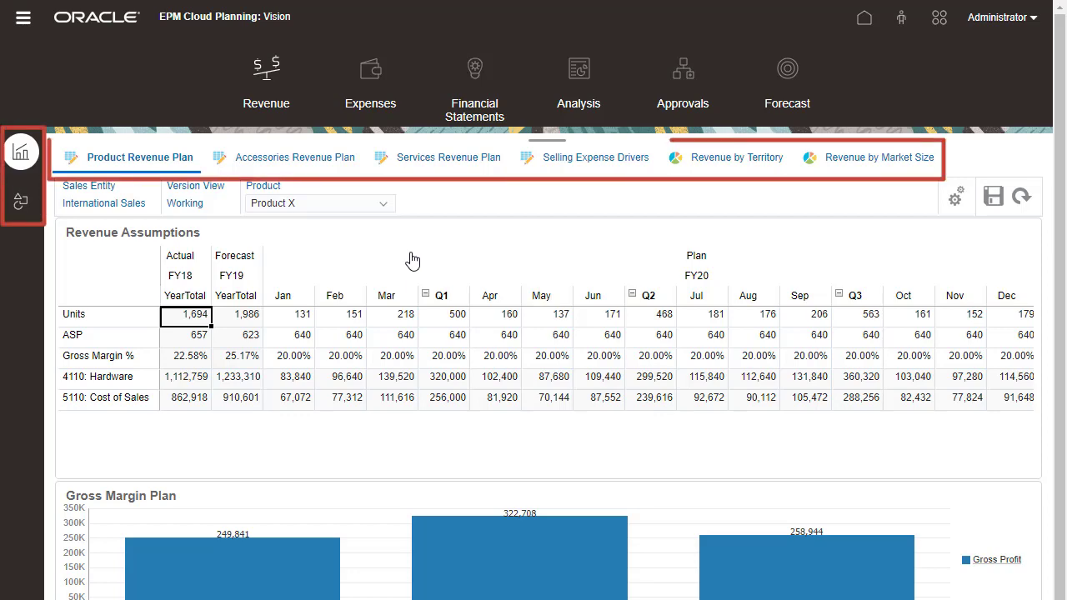
click(20, 200)
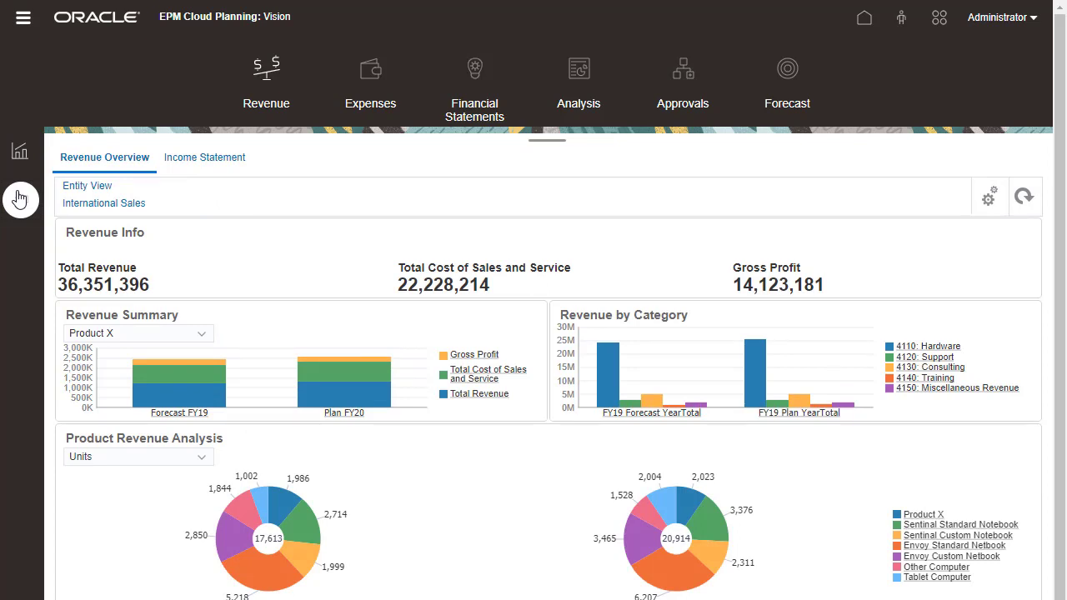
click(172, 161)
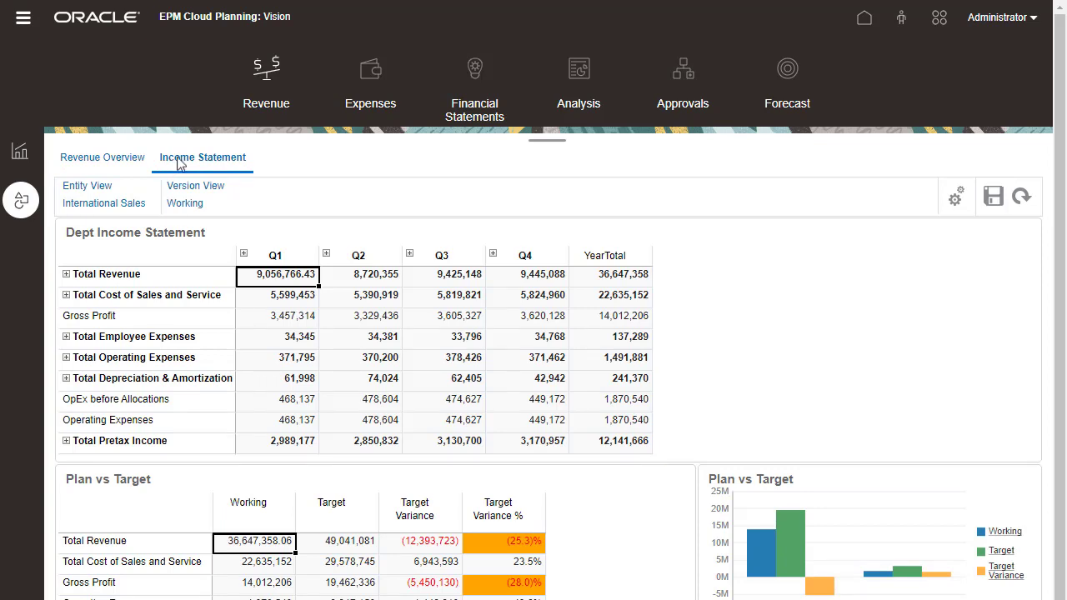
Step: Create a navigation flow named Data Entry and Analysis for Planners
click(865, 17)
click(799, 294)
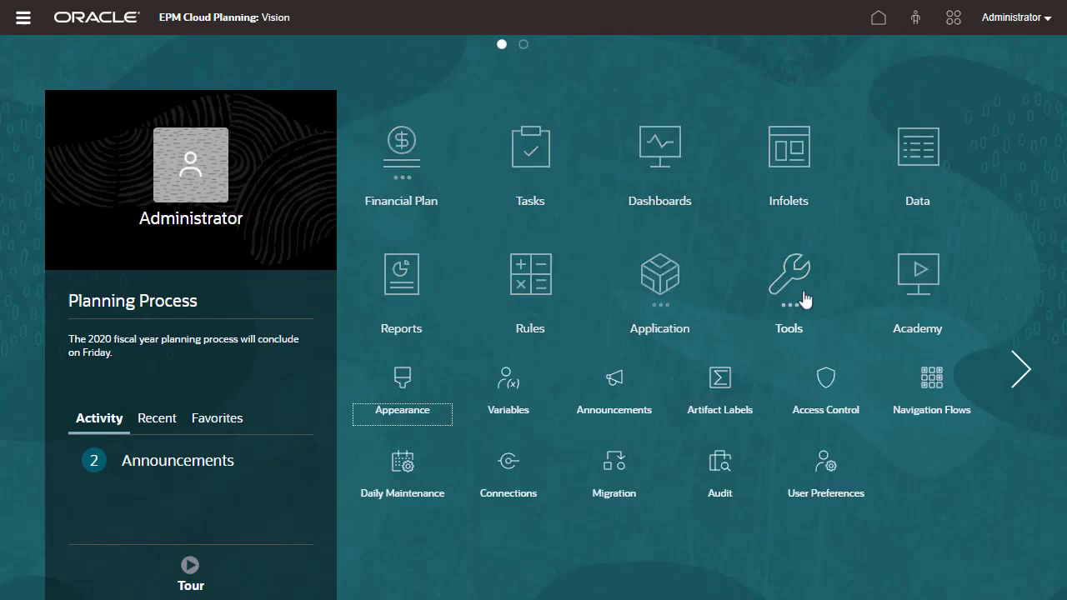
click(924, 379)
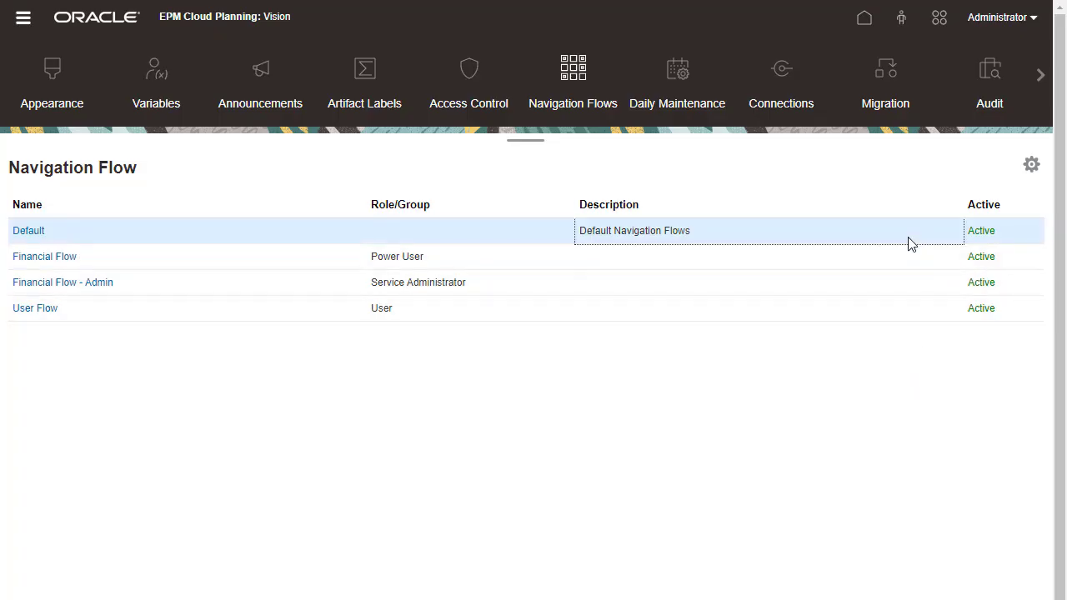
click(1031, 166)
click(1012, 183)
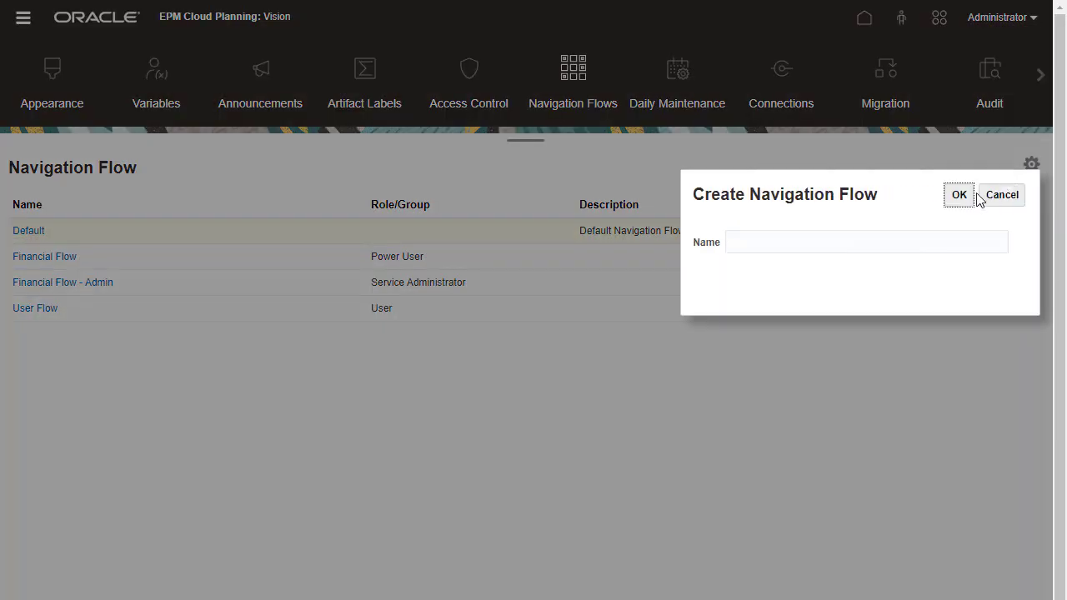
click(900, 241)
text(Data Entry and Analysis for Planners)
click(957, 195)
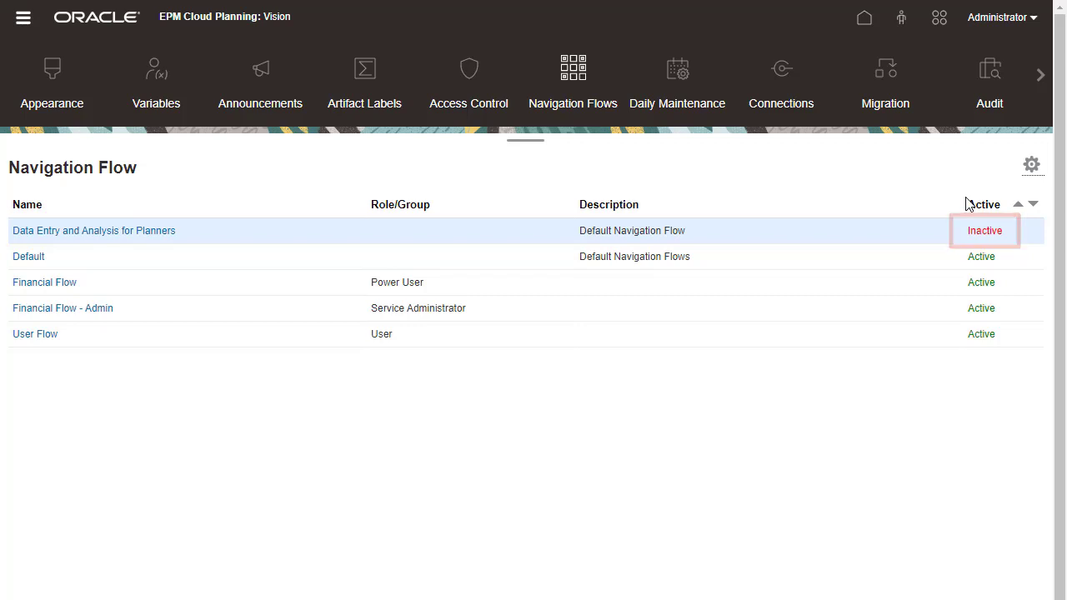
Step: Add a visible cluster named Data Entry and Analysis, with the green chart-and-magnifier icon, to the Data Entry and Analysis for Planners flow
click(145, 232)
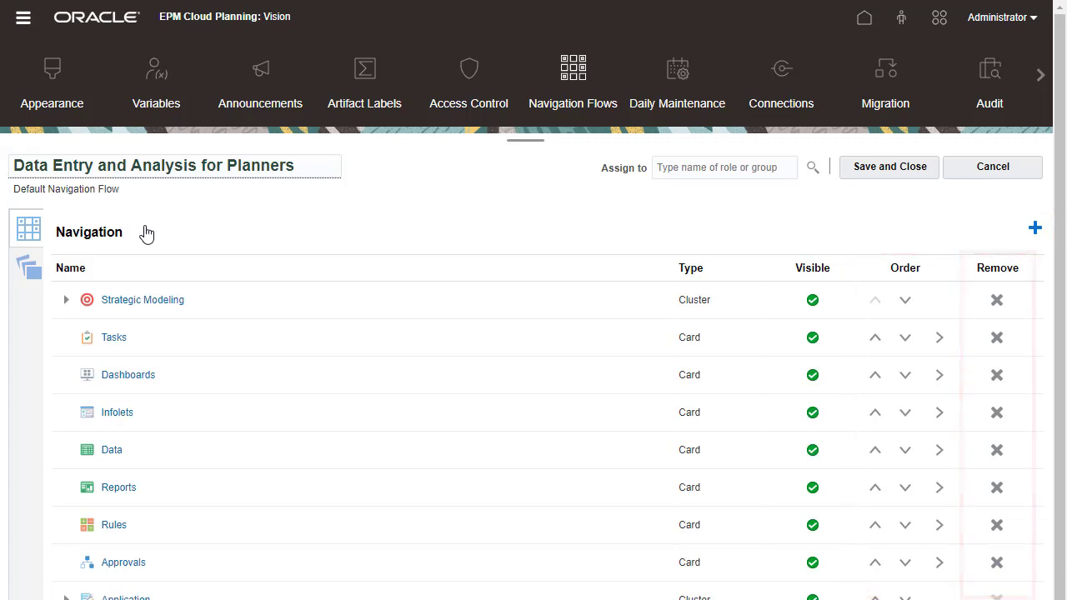
click(1035, 230)
click(966, 270)
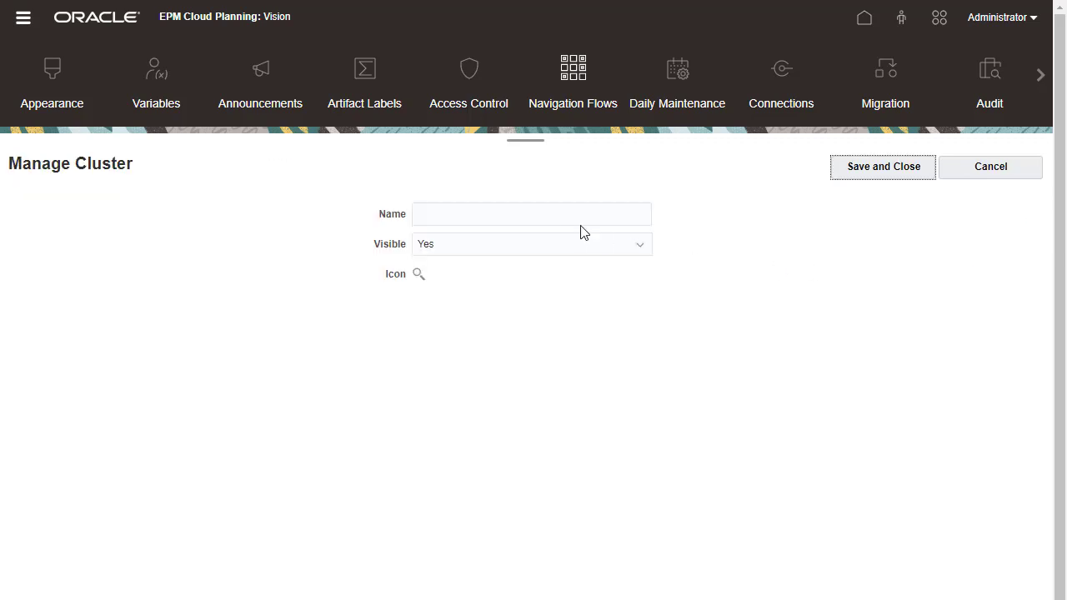
click(517, 215)
text(Data Entry and Analysis)
click(419, 275)
click(662, 250)
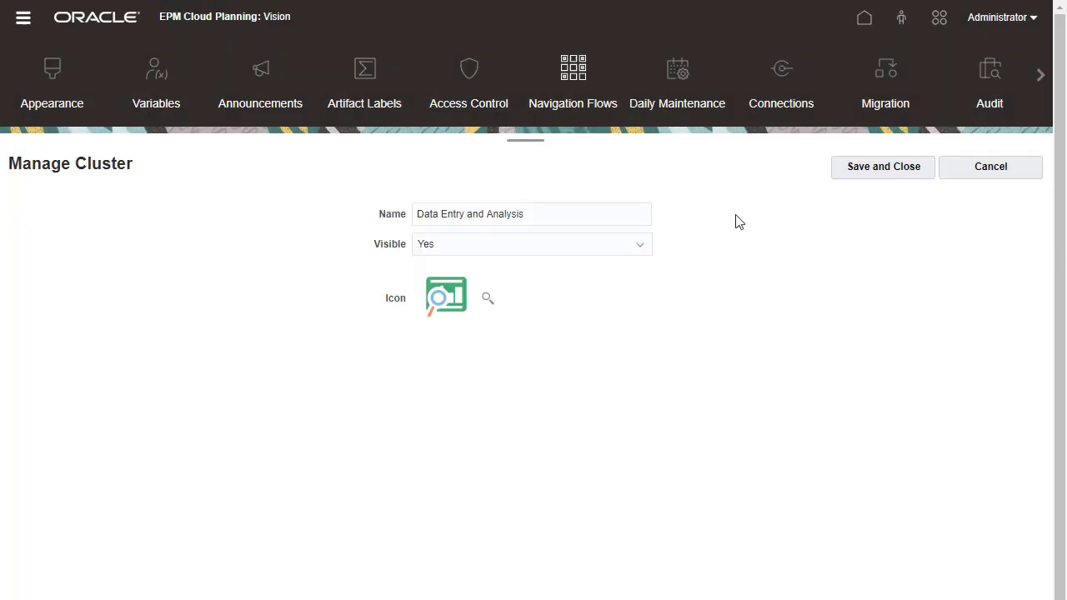
click(882, 170)
Step: Start a card named Revenue in the Data Entry and Analysis cluster and give it the banknotes-and-coins icon
click(1035, 217)
click(951, 283)
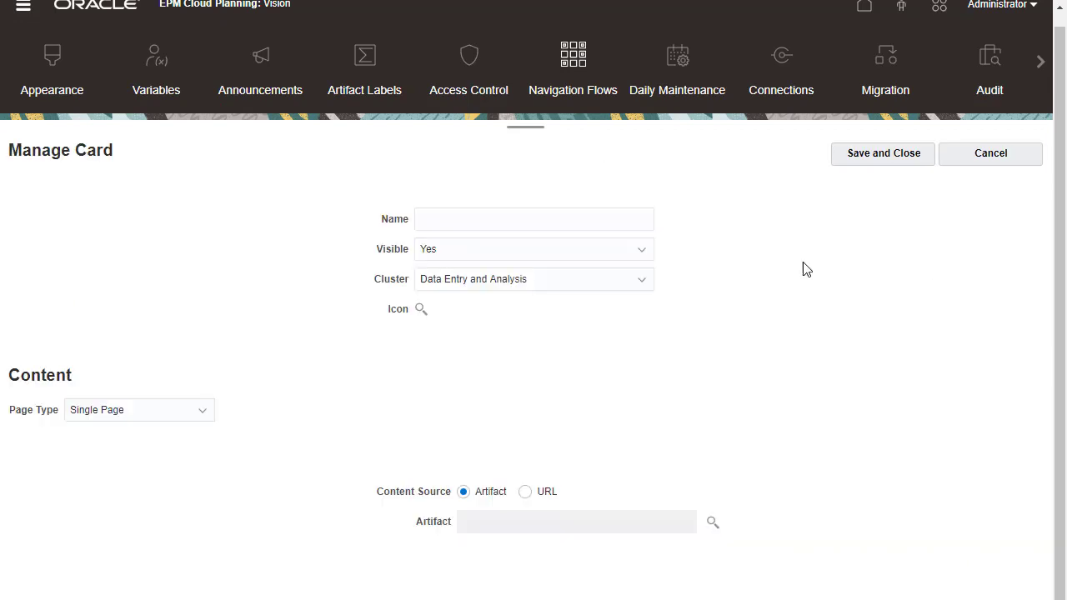
click(595, 216)
text(Revenue)
click(419, 308)
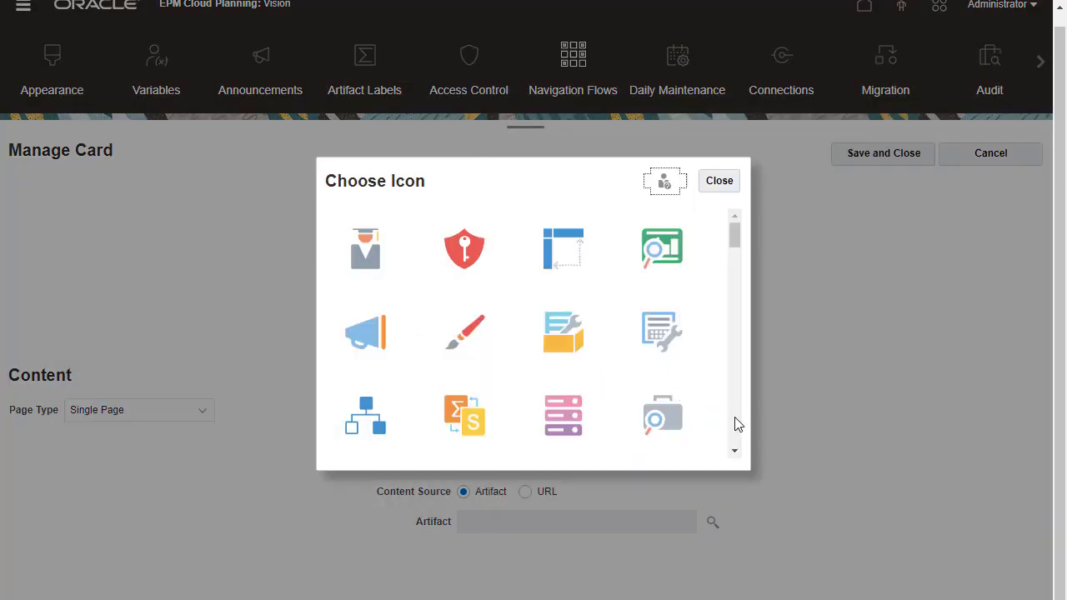
scroll(584, 408, down, 5)
click(466, 391)
Step: Set the Revenue card's content to a Tabular Page with Vertical orientation
click(208, 413)
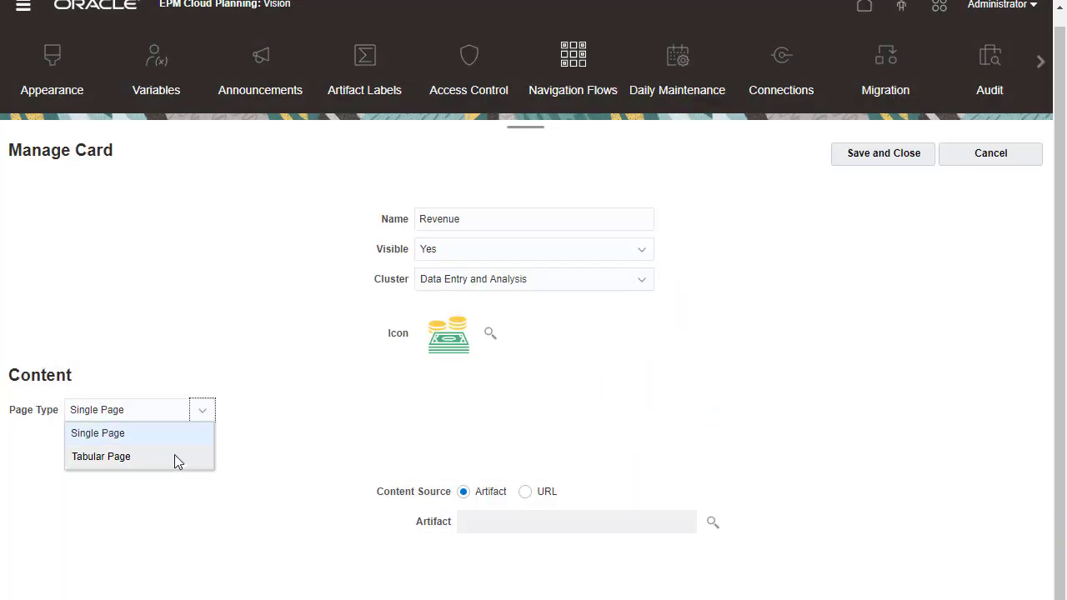
click(174, 456)
click(439, 414)
click(417, 435)
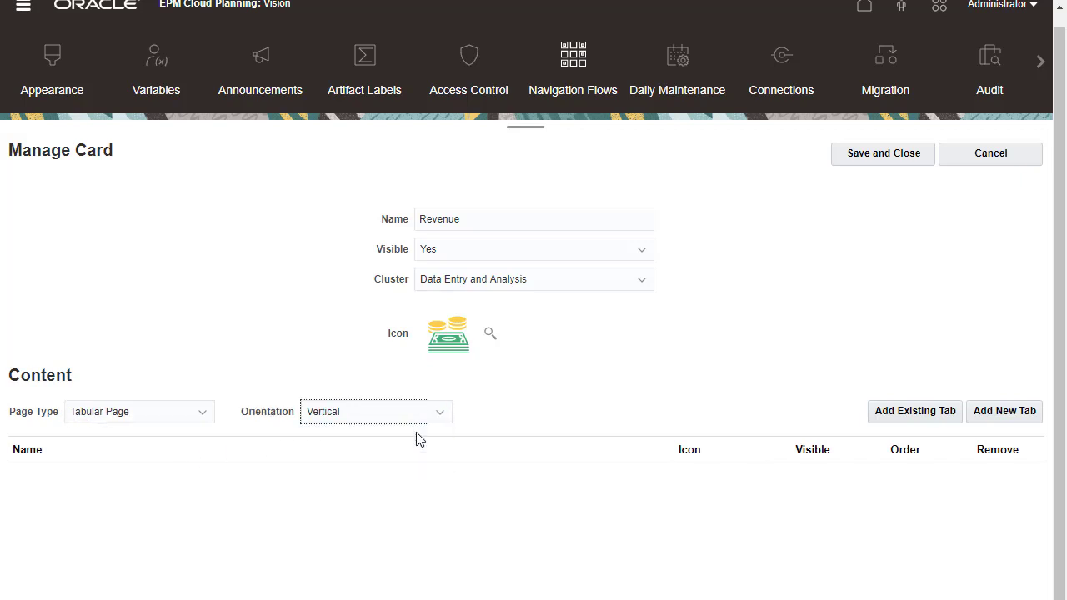
Step: Add a tab named Forecast to the Revenue card, with the rising bar chart icon and the Tabular Page type
click(1006, 426)
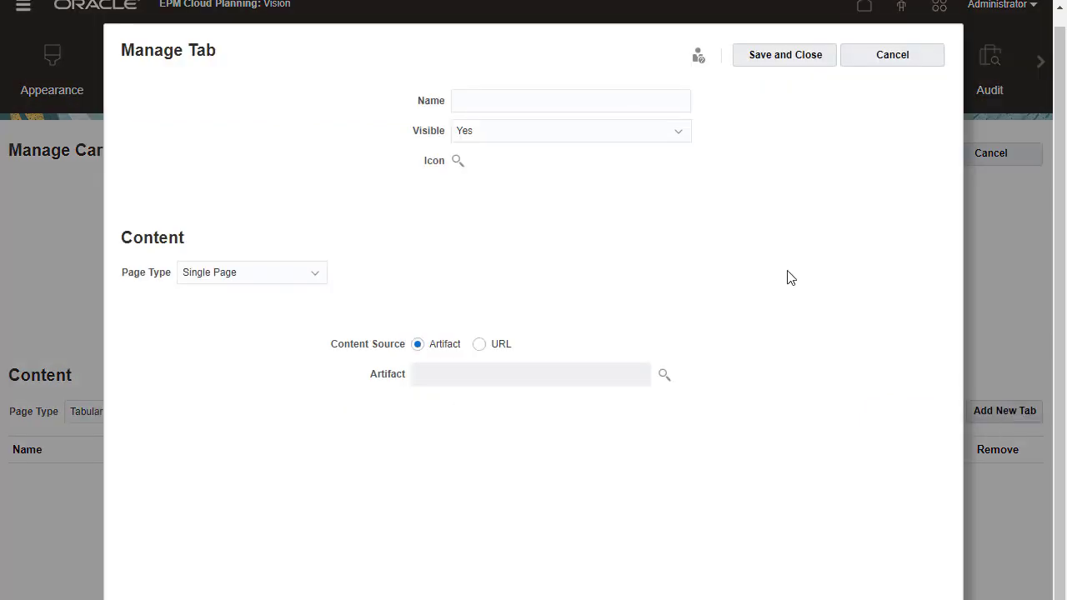
click(579, 95)
text(Forecast)
click(461, 161)
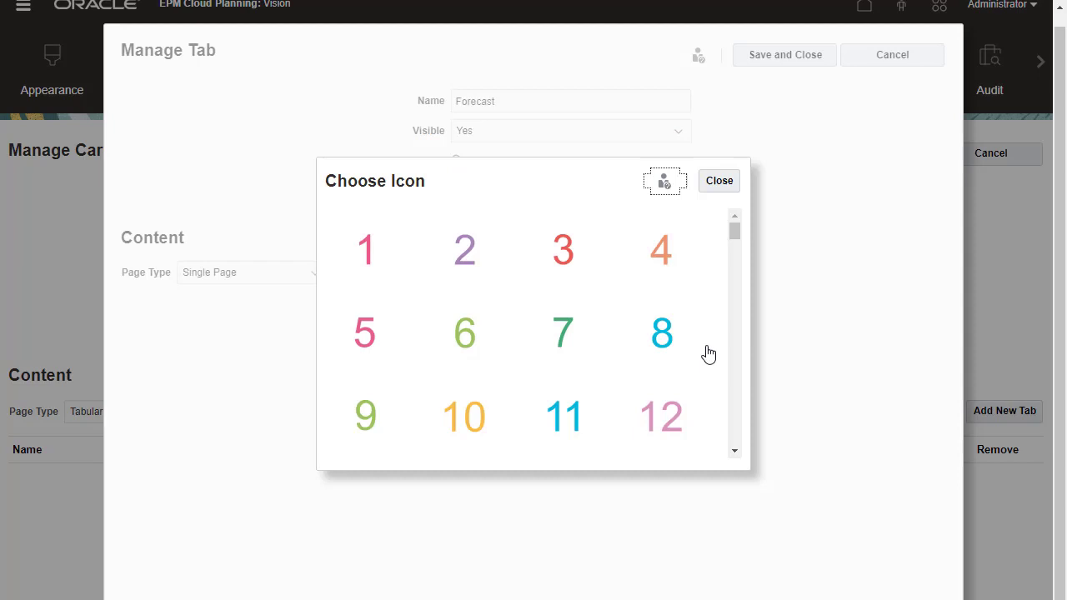
scroll(705, 392, down, 10)
click(570, 432)
click(314, 282)
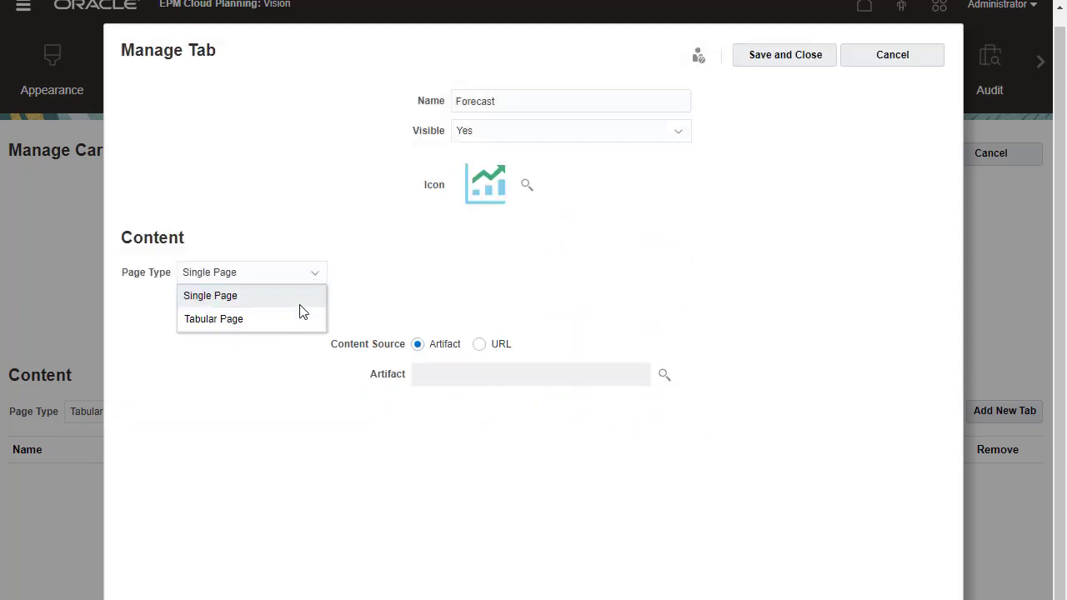
click(293, 316)
Step: Add a sub tab named Revenue Forecast - Products that uses the form of the same name, and save the Forecast tab
click(881, 278)
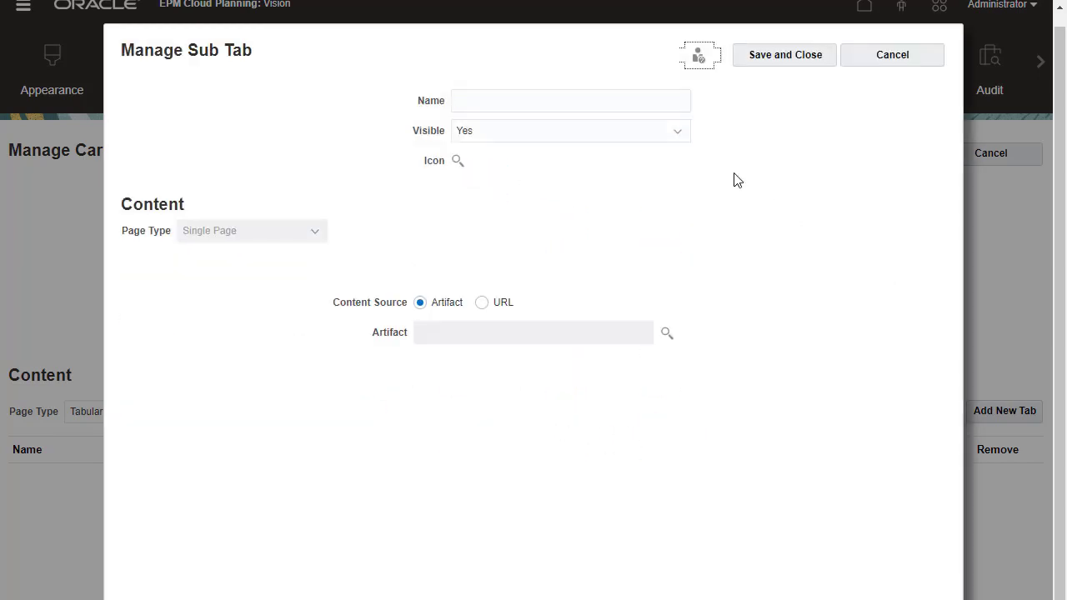
text(Revenue Forecast - Products)
click(666, 333)
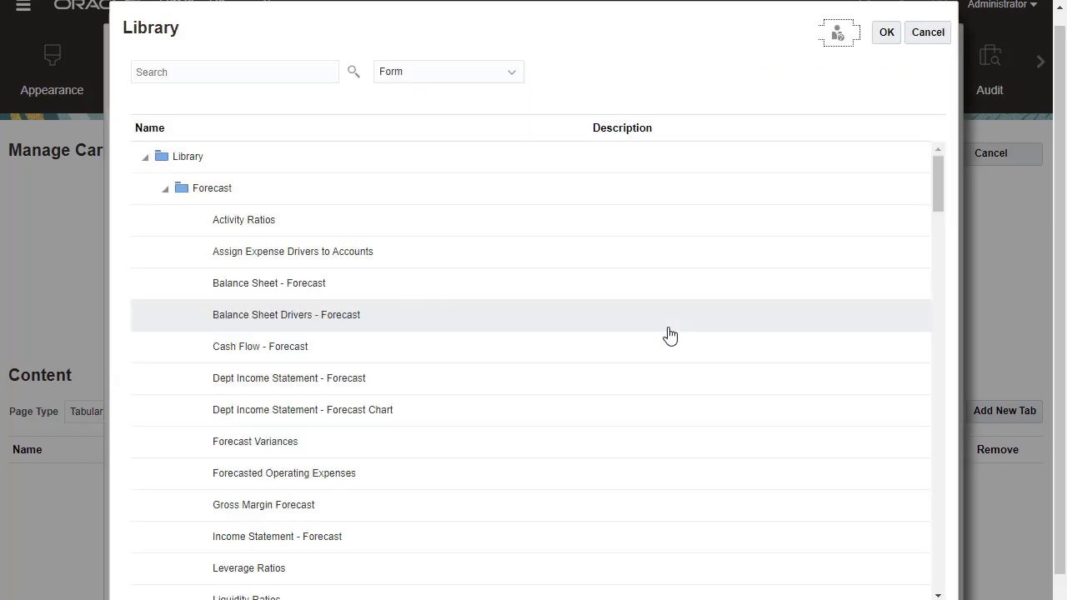
click(514, 77)
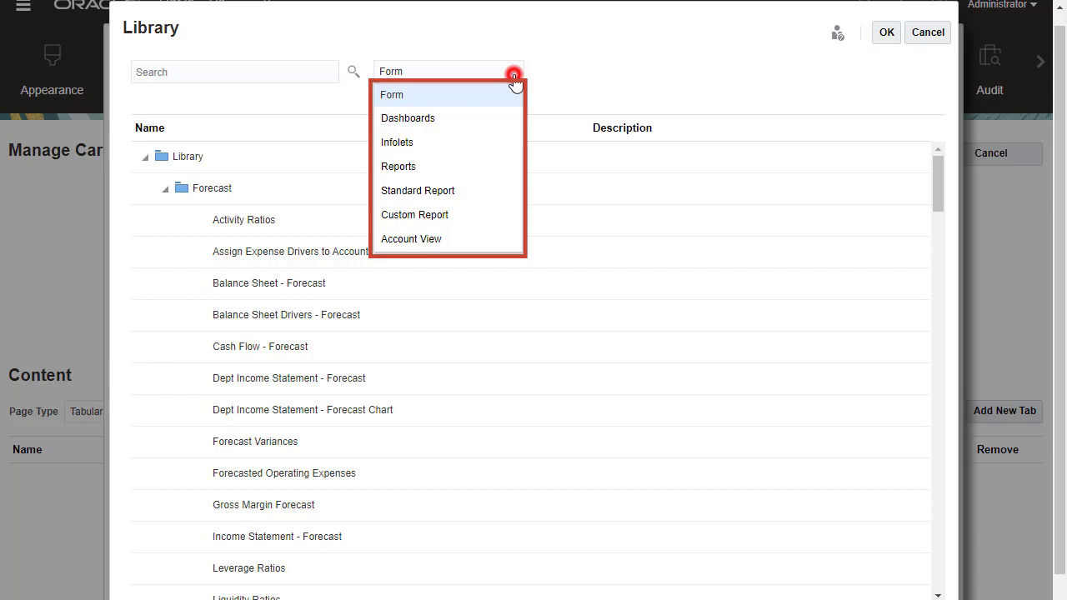
click(491, 96)
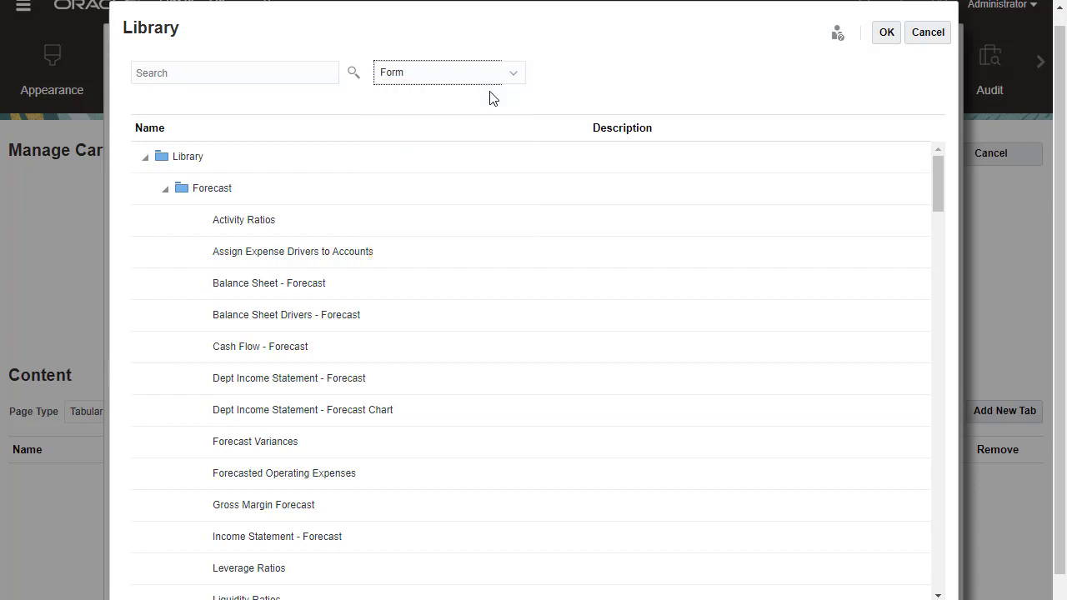
click(306, 62)
text(Revenue)
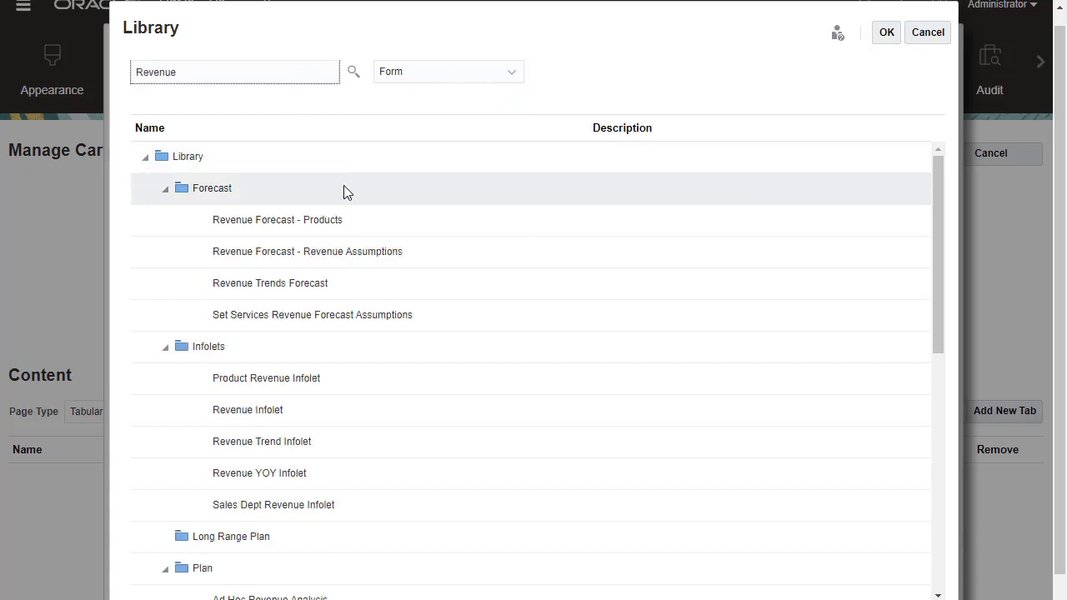
click(358, 219)
click(886, 33)
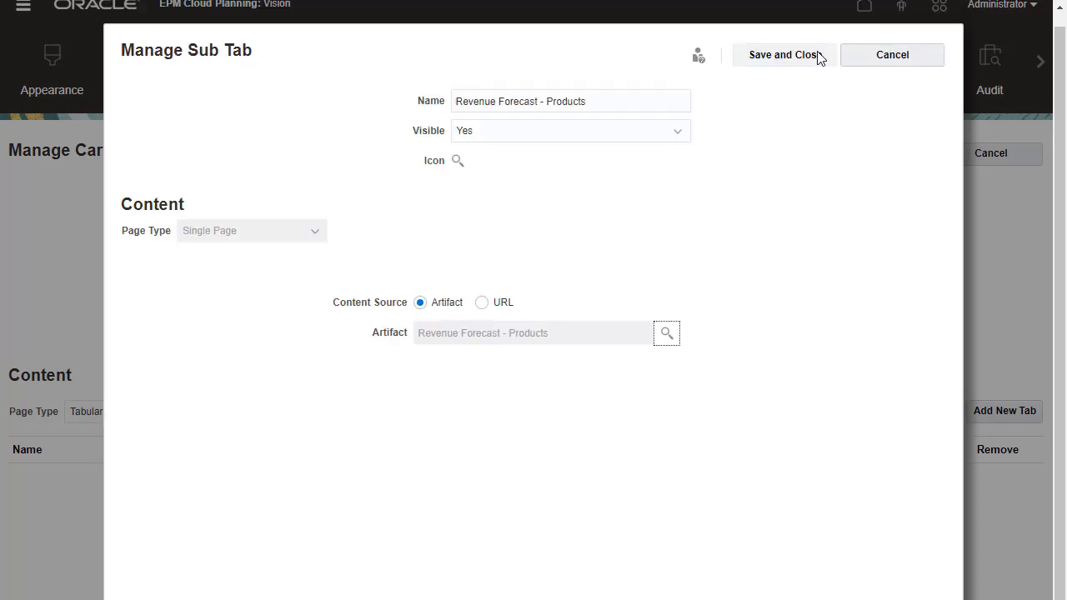
click(815, 55)
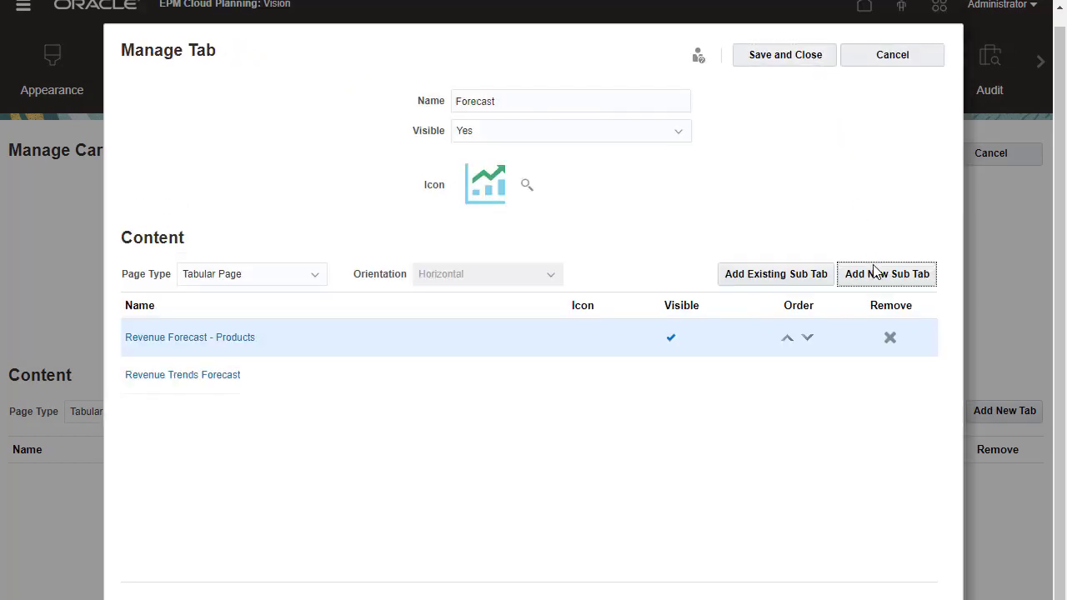
click(822, 57)
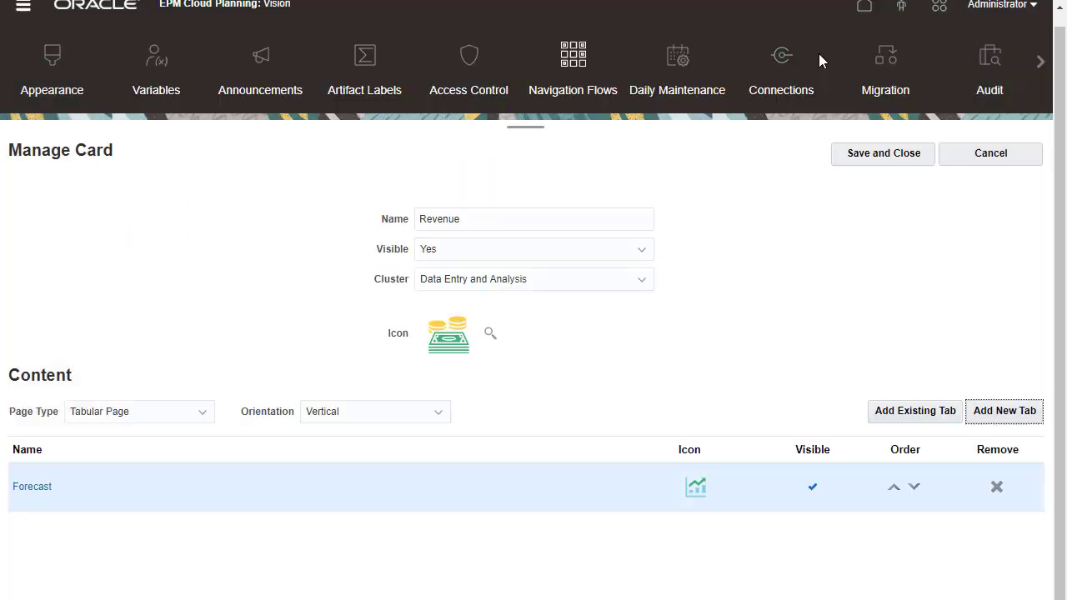
Step: Add a Plan tab with the dashboard icon, Tabular Page type and sub tabs Revenue Plan - Products, Revenue Trends and Revenue Summary
click(997, 409)
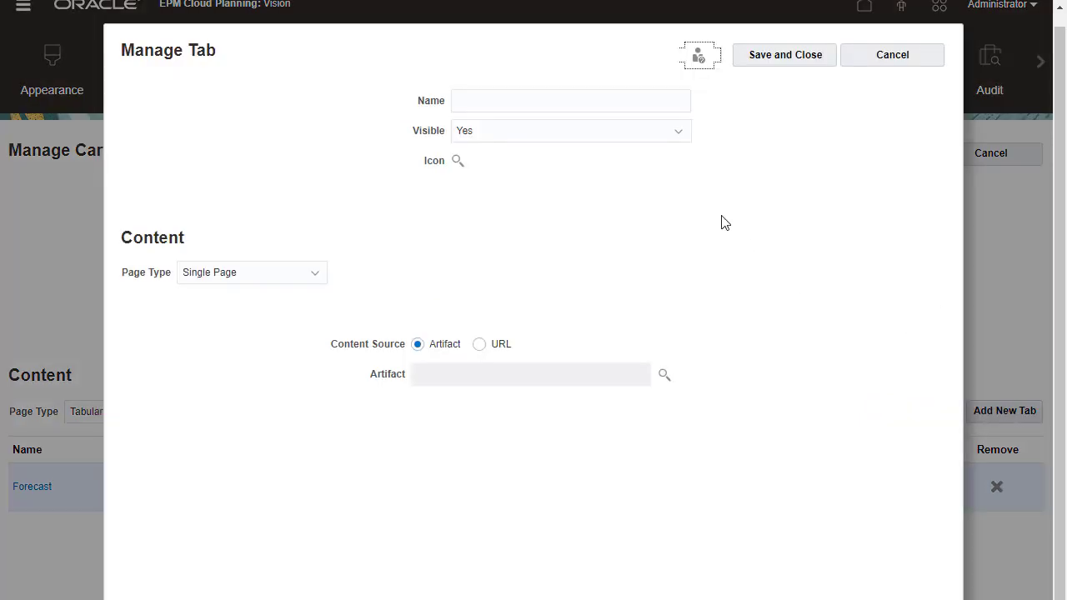
click(617, 105)
text(Plan)
click(458, 160)
scroll(720, 375, down, 5)
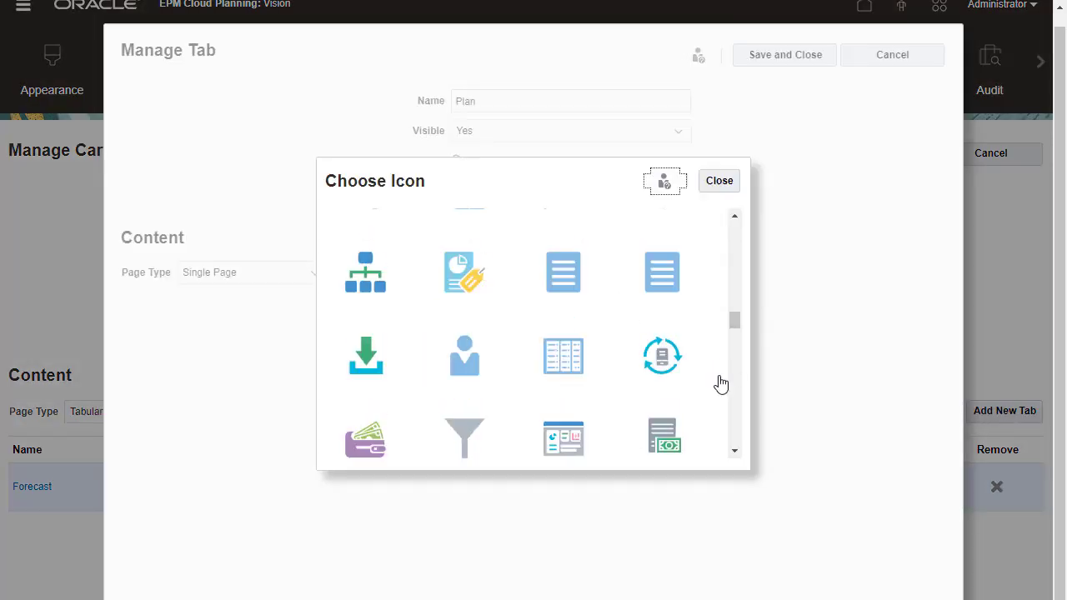
click(564, 438)
click(310, 275)
click(304, 327)
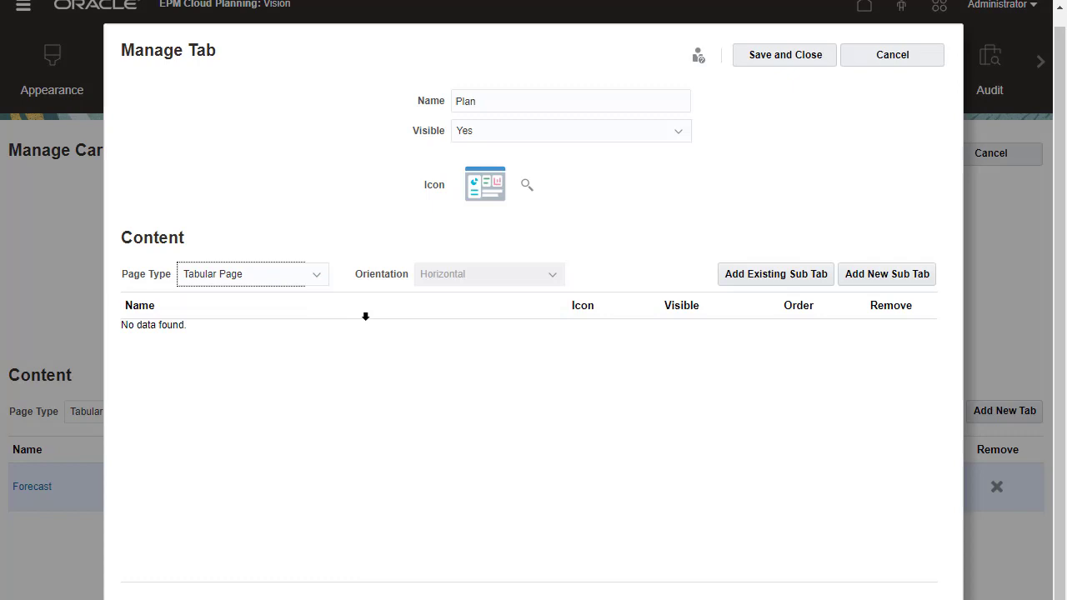
click(882, 277)
click(787, 55)
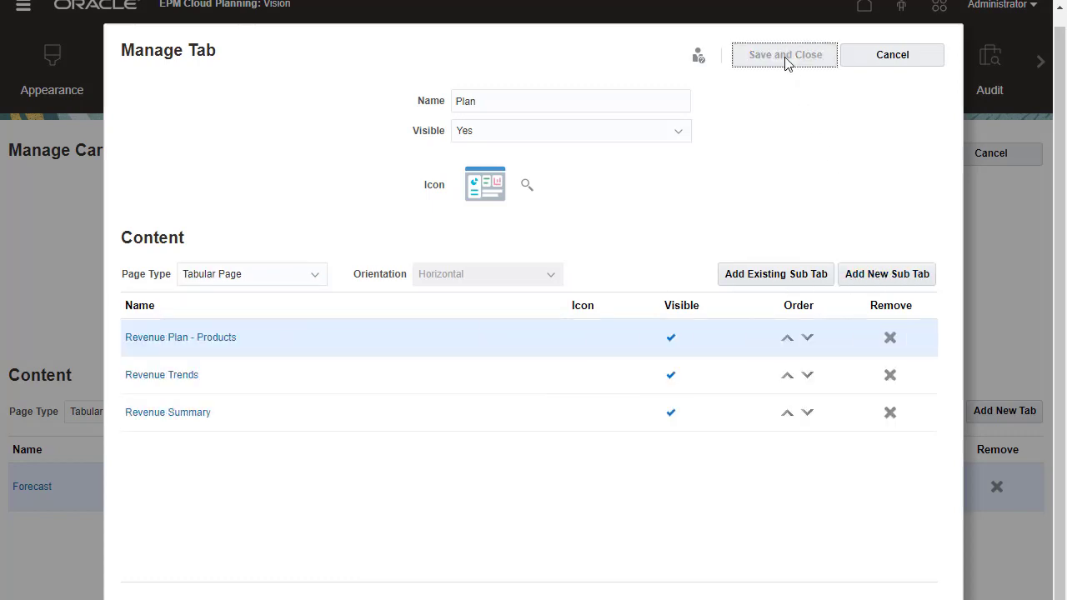
Step: Save the Revenue card and add a card named Expenses with the purple wallet icon to the Data Entry and Analysis cluster
click(886, 153)
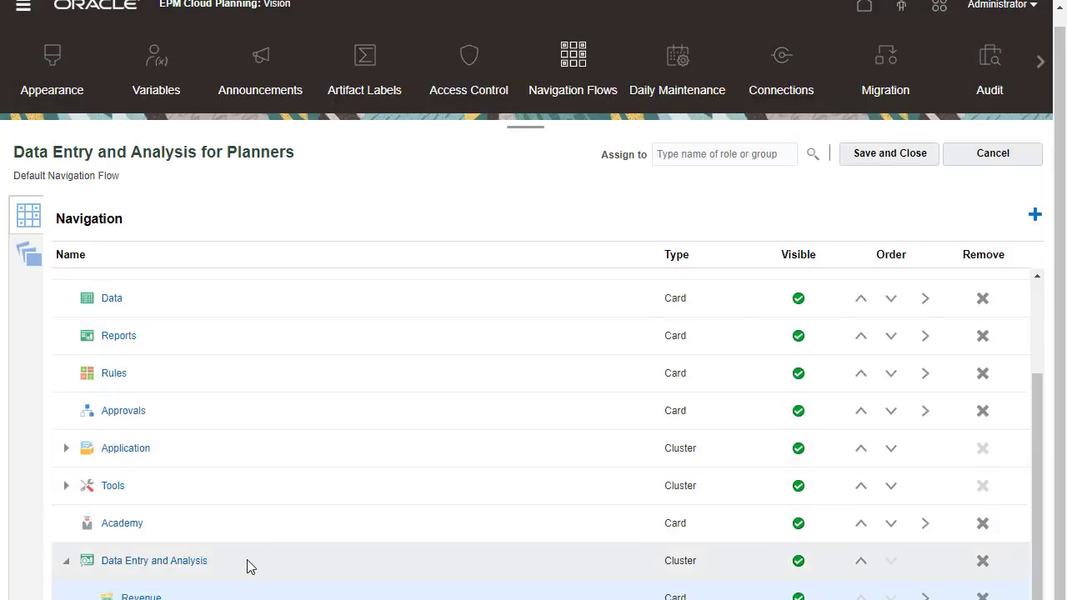
click(248, 565)
click(1035, 214)
click(951, 283)
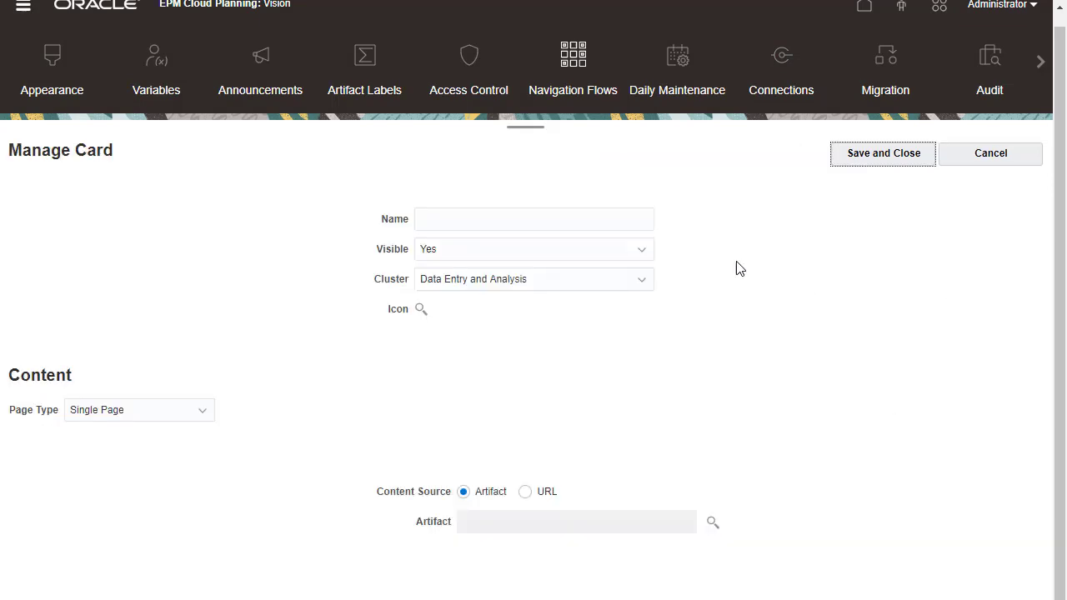
click(625, 219)
text(Expenses)
click(421, 308)
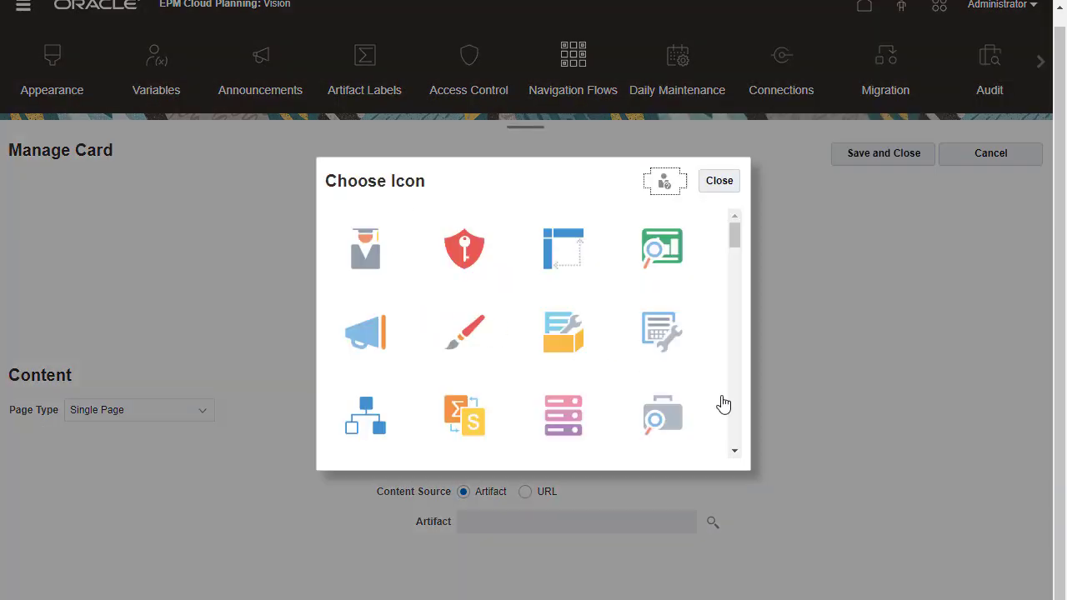
scroll(722, 406, down, 5)
click(664, 428)
Step: Set the Expenses card's content to a Tabular Page with Horizontal orientation and save the card
click(190, 411)
click(102, 457)
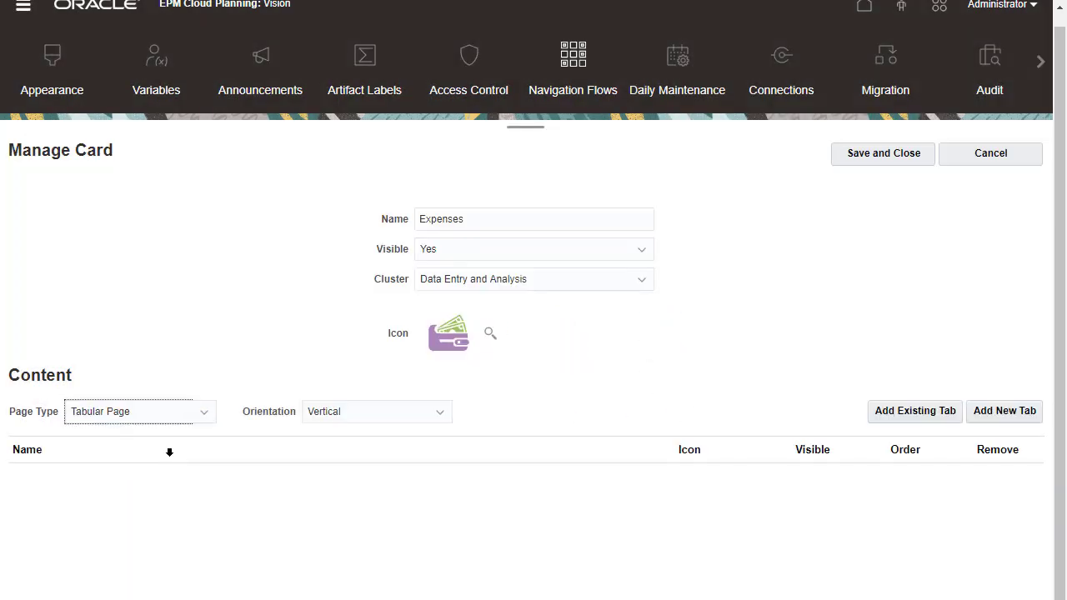
click(439, 412)
click(436, 434)
click(613, 337)
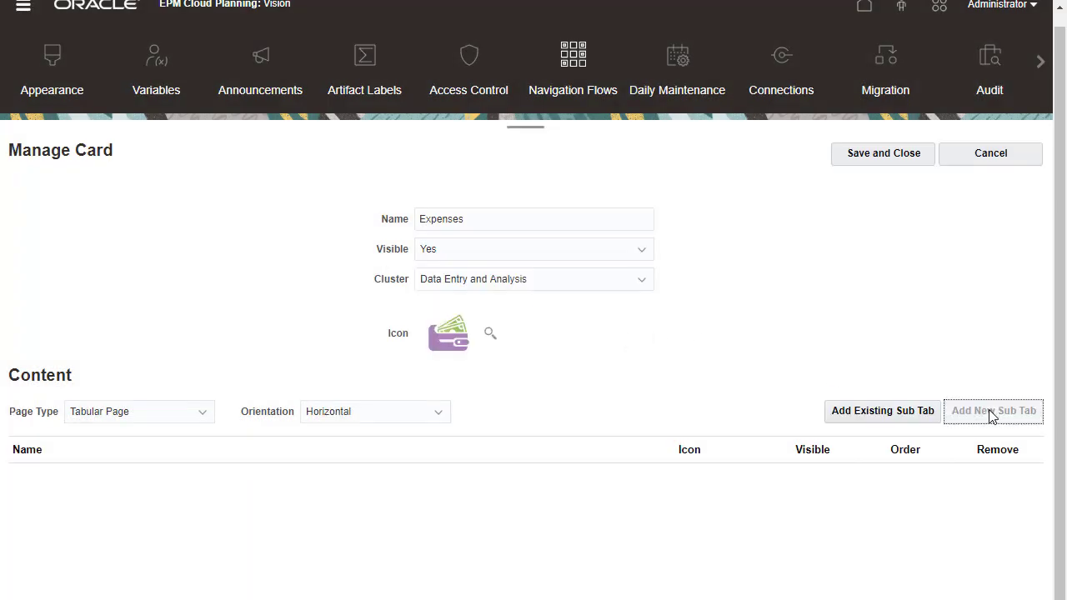
click(850, 159)
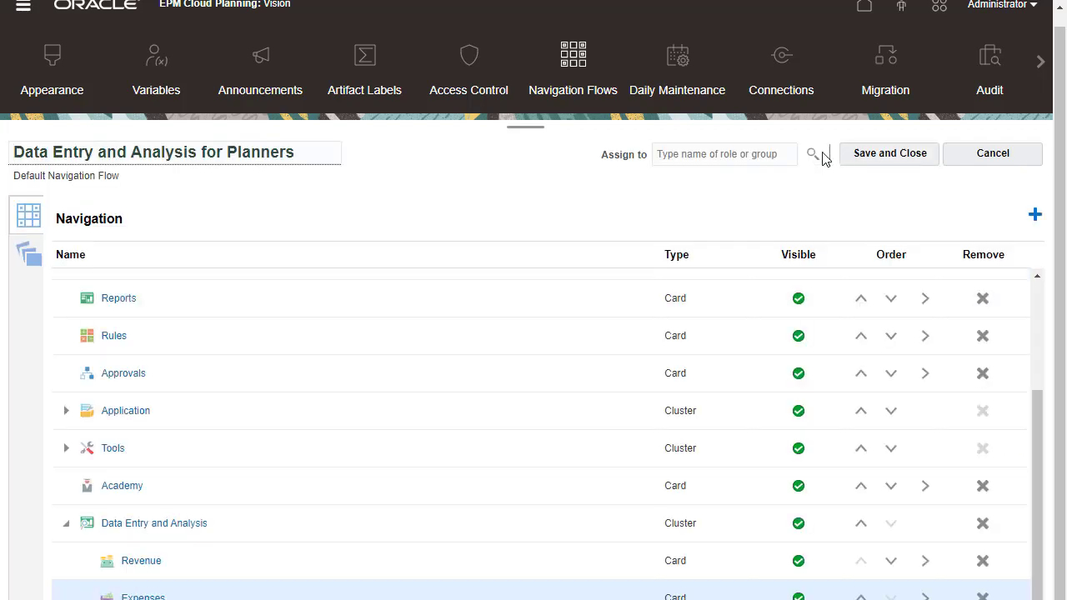
Step: Assign the navigation flow to the Strategic Planner group
click(813, 155)
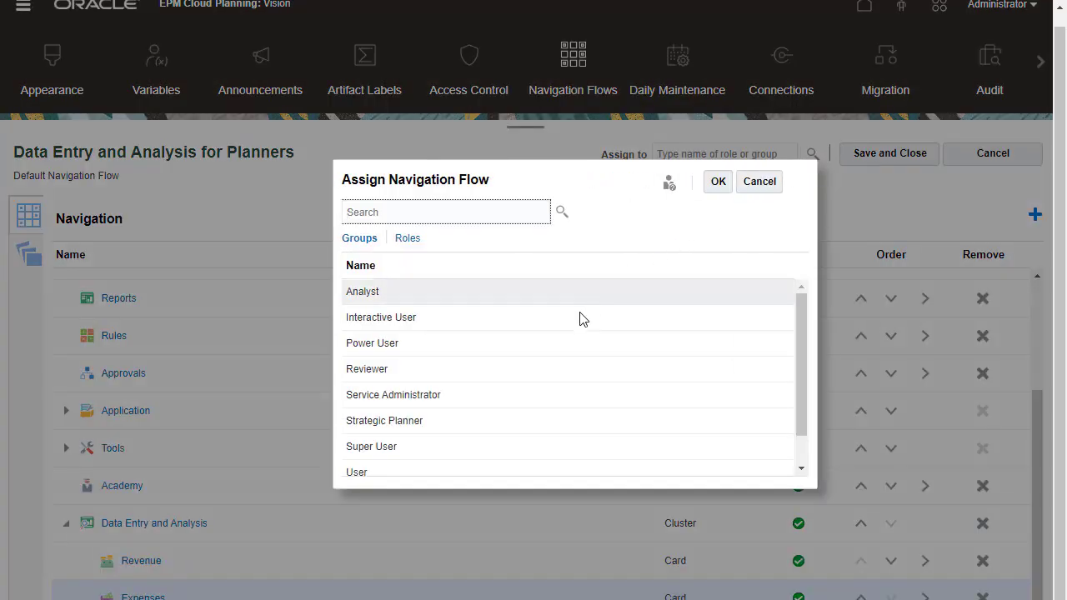
click(485, 425)
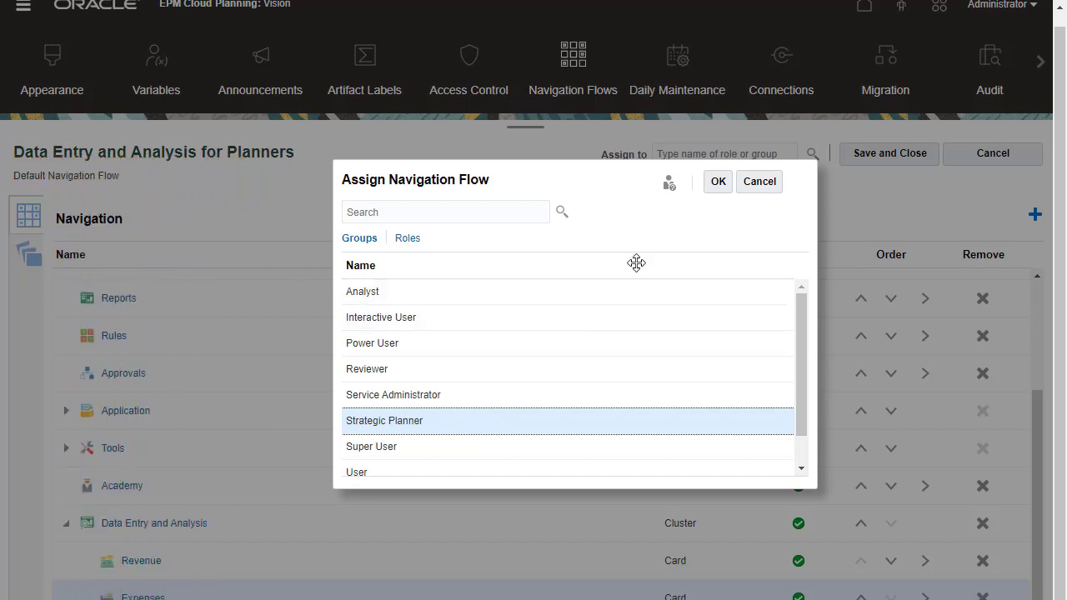
click(717, 182)
Step: Set the Data card's Visible option to No and remove the Rules card from the navigation flow
scroll(1039, 295, up, 5)
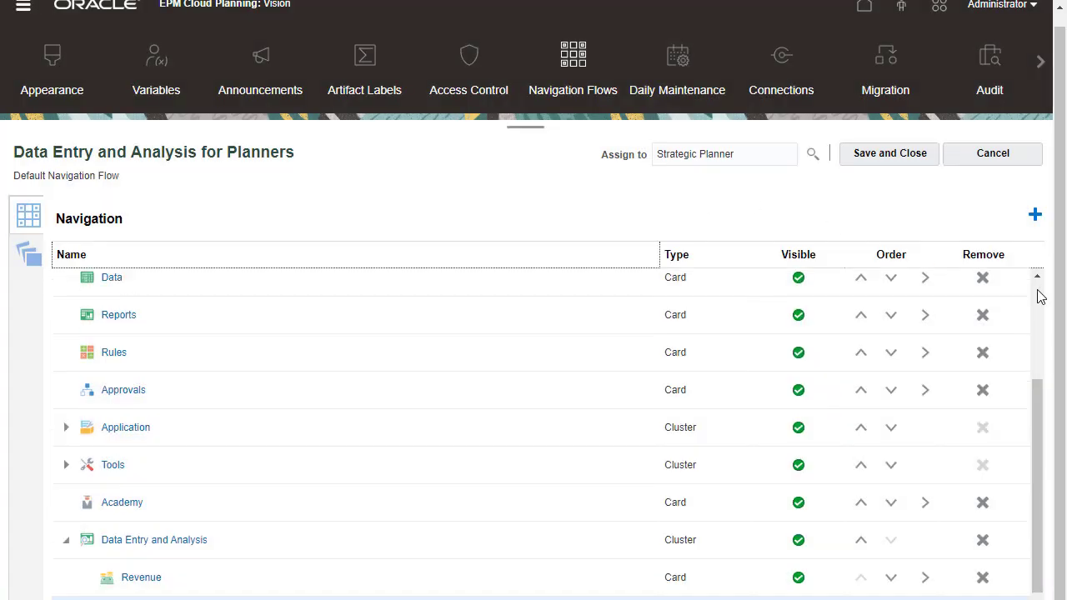
click(155, 432)
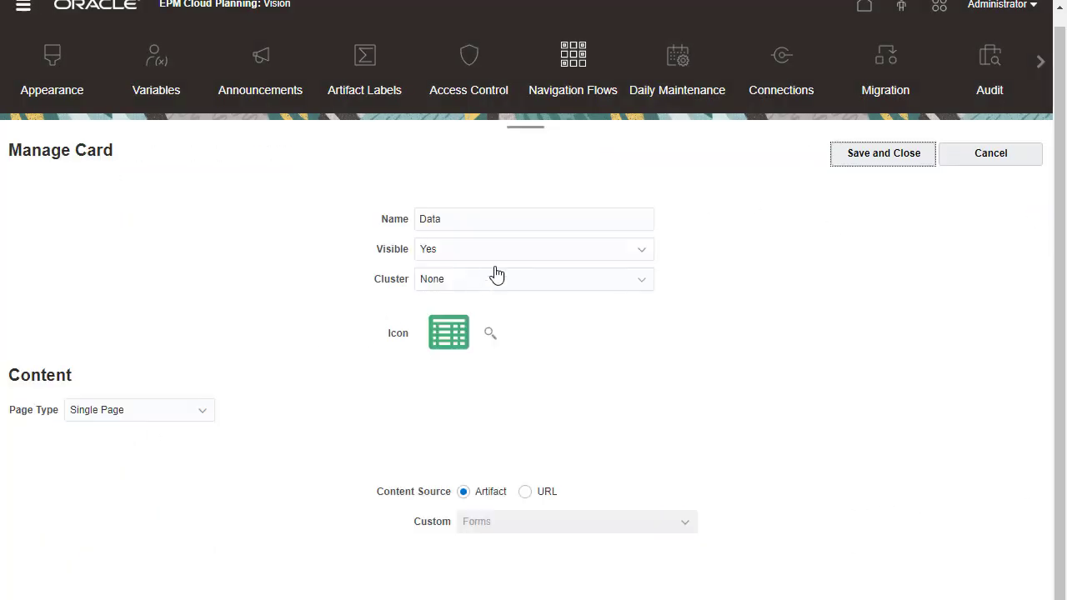
click(599, 250)
click(597, 296)
click(866, 160)
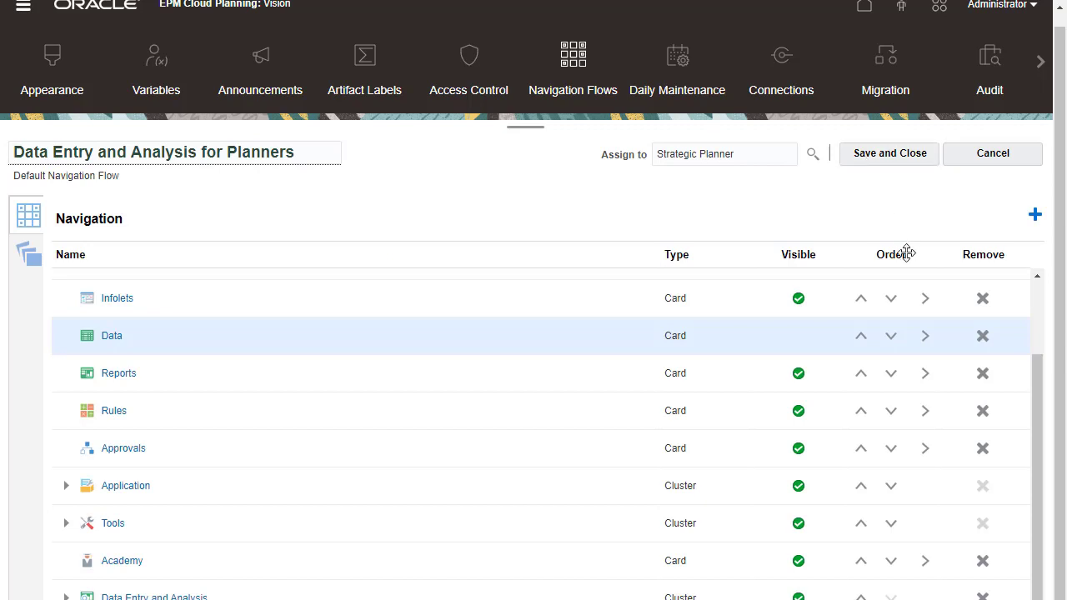
click(983, 411)
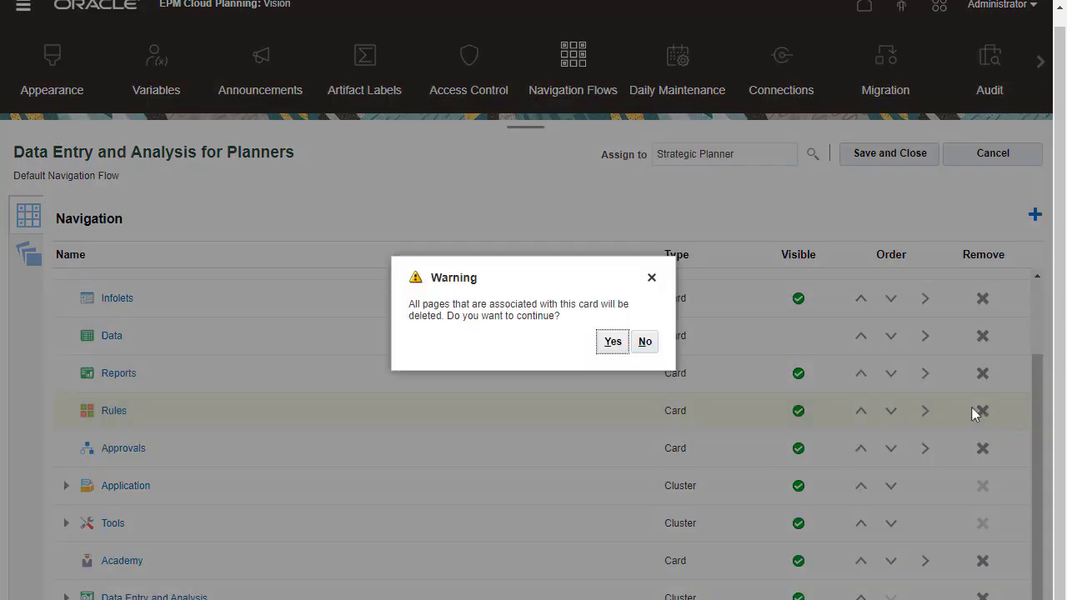
click(615, 342)
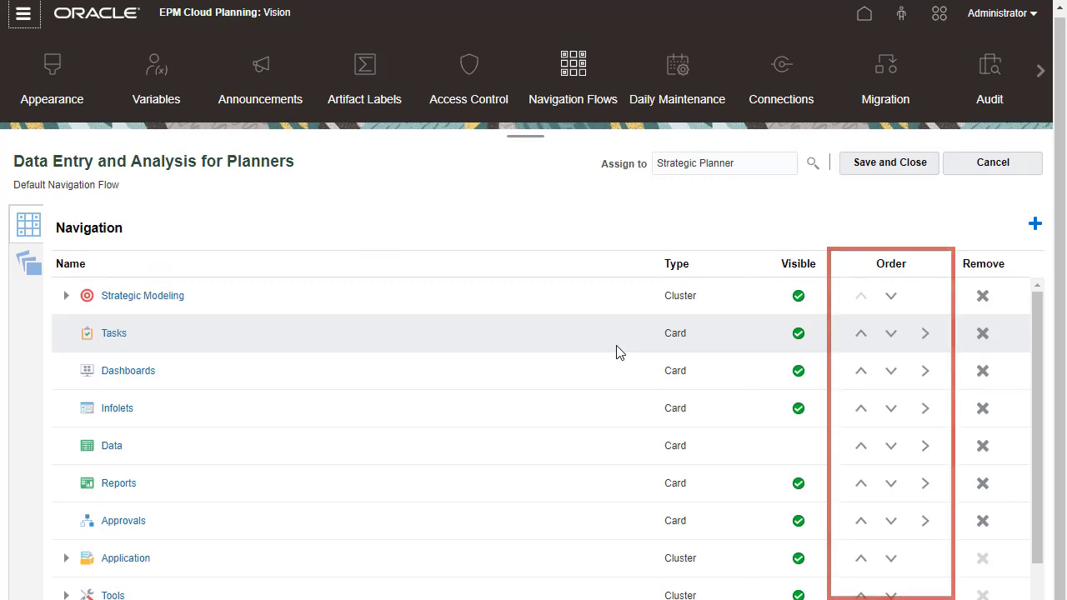
Step: Move the Data Entry and Analysis cluster up to first place in the navigation order, above Strategic Modeling
scroll(1007, 587, down, 1)
click(861, 570)
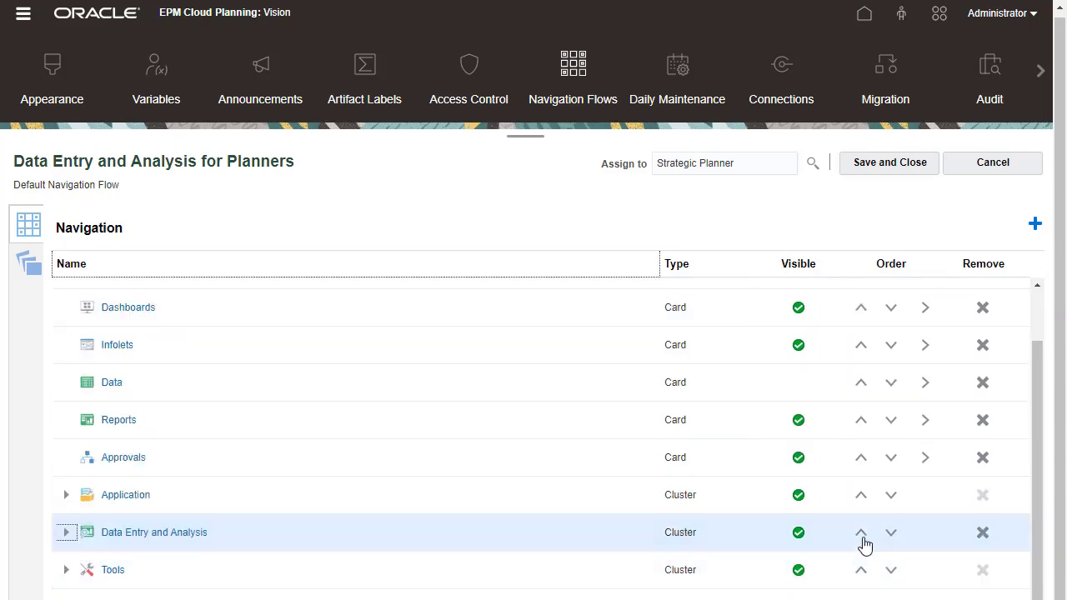
click(863, 534)
click(863, 461)
click(864, 422)
click(864, 383)
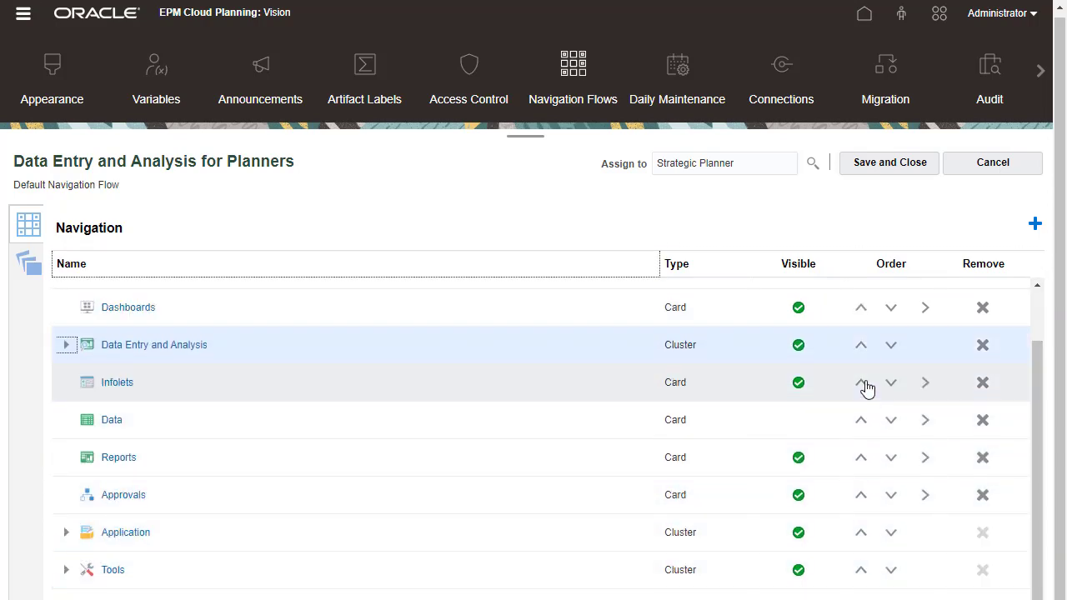
click(865, 346)
click(862, 307)
click(860, 306)
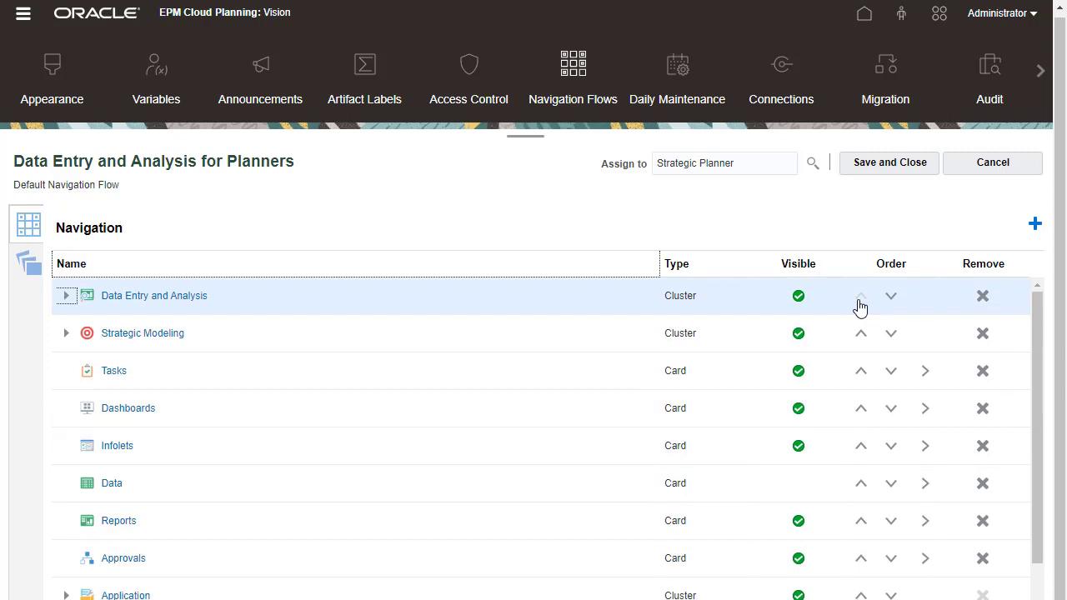
Step: Save the navigation flow and activate Data Entry and Analysis for Planners in the flow list
click(921, 167)
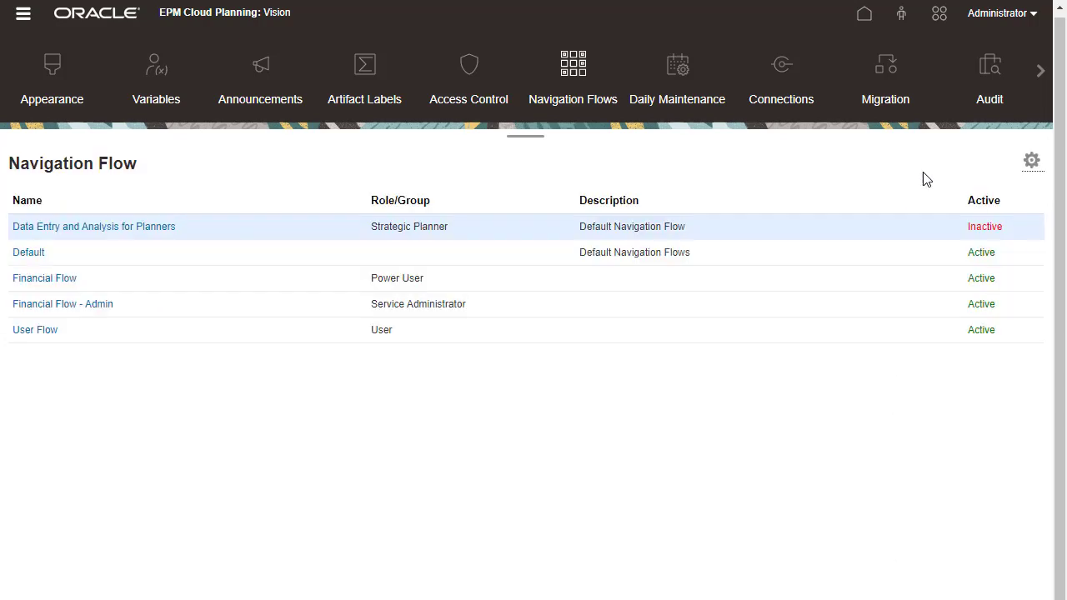
click(978, 231)
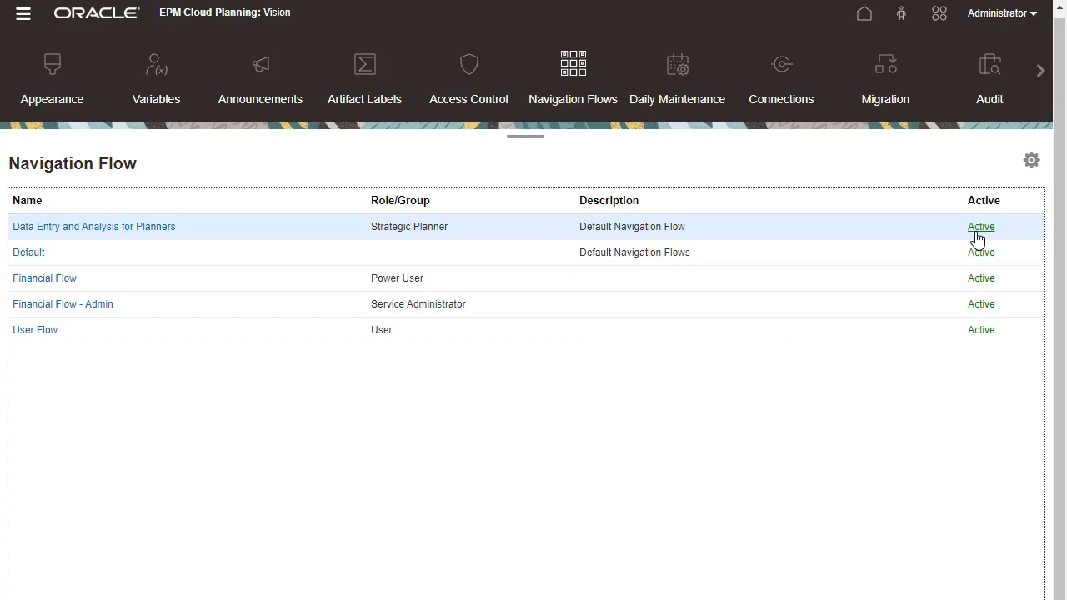
click(978, 158)
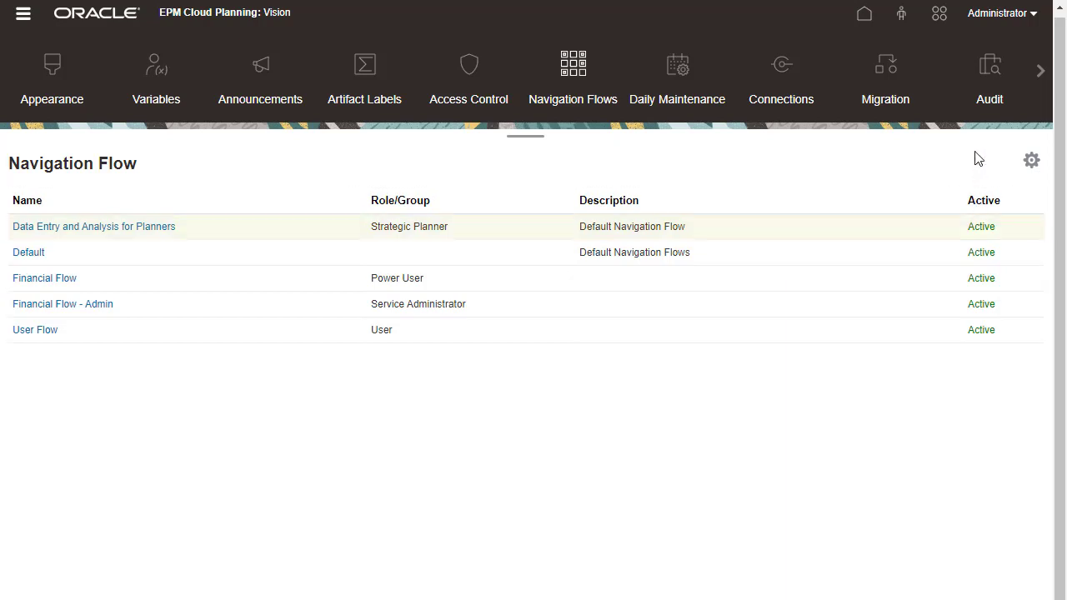
Step: Sign out of the administrator session and sign in as the planner by entering the user name and account password
click(1034, 17)
click(856, 213)
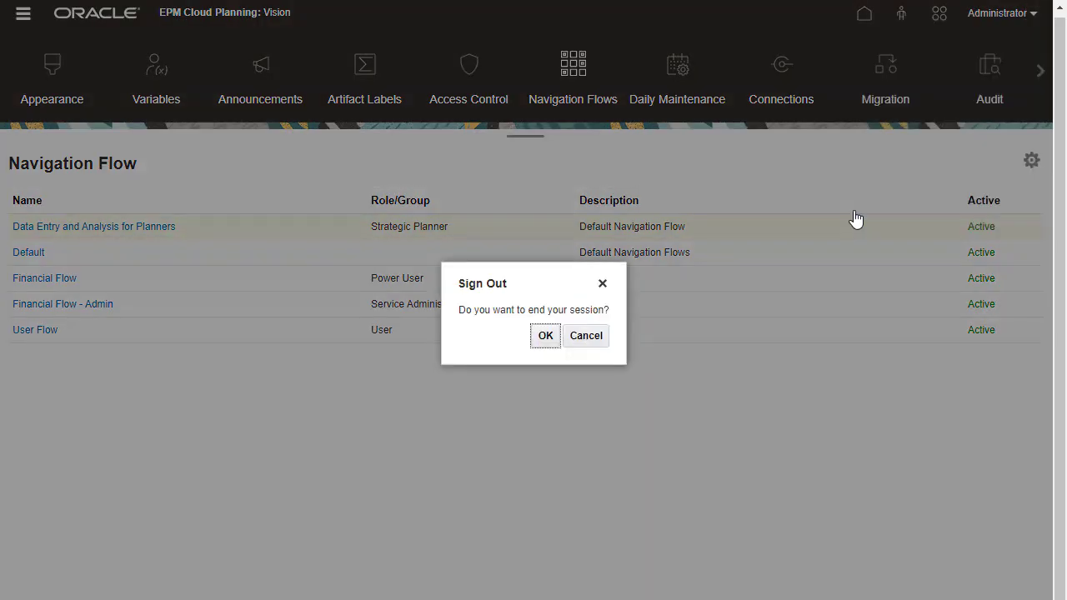
click(545, 335)
text(diana)
click(515, 380)
text(*****)
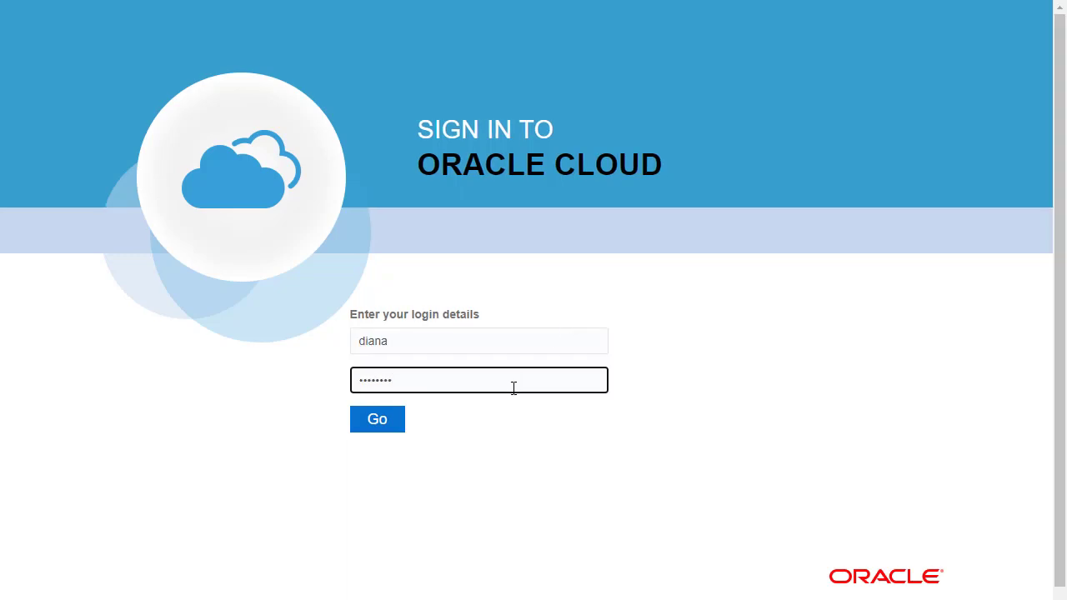
click(394, 419)
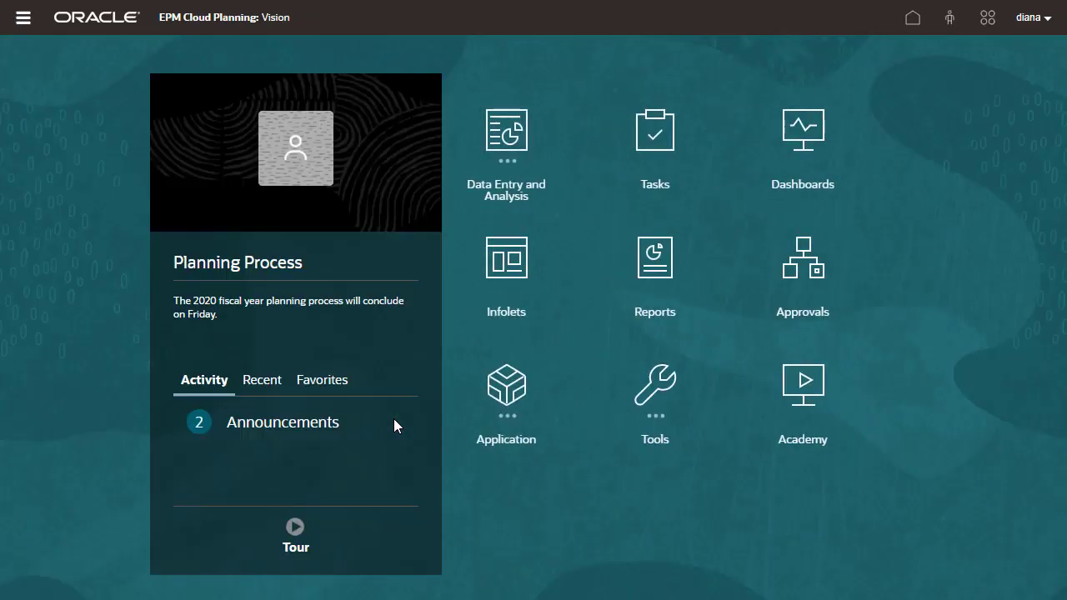
Step: Review the Revenue card's Forecast and Plan tabs and their sub tabs in the Data Entry and Analysis cluster, and return to the home page
click(516, 137)
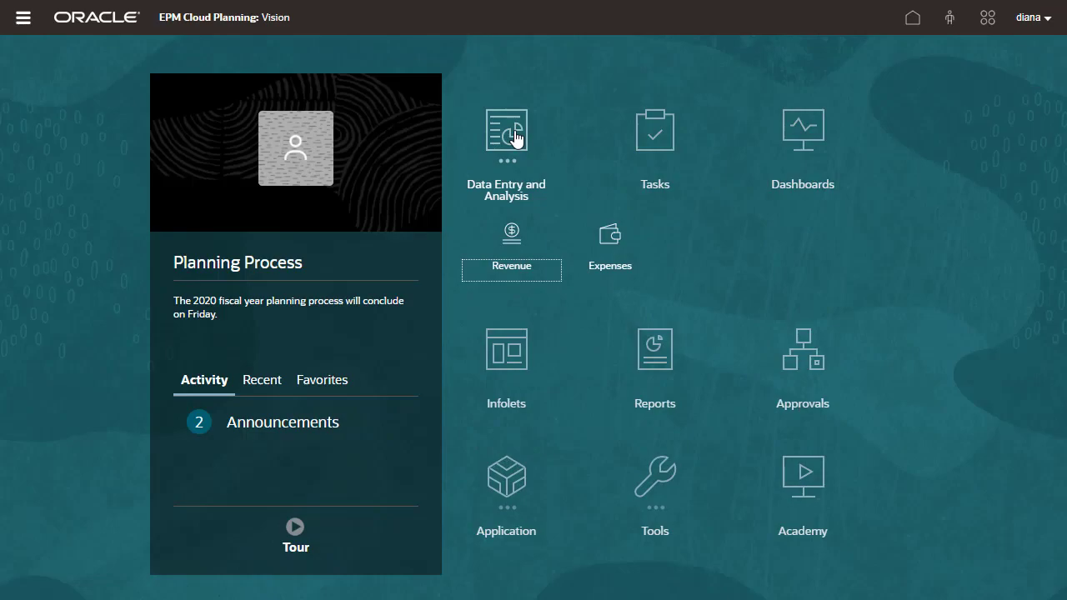
click(508, 233)
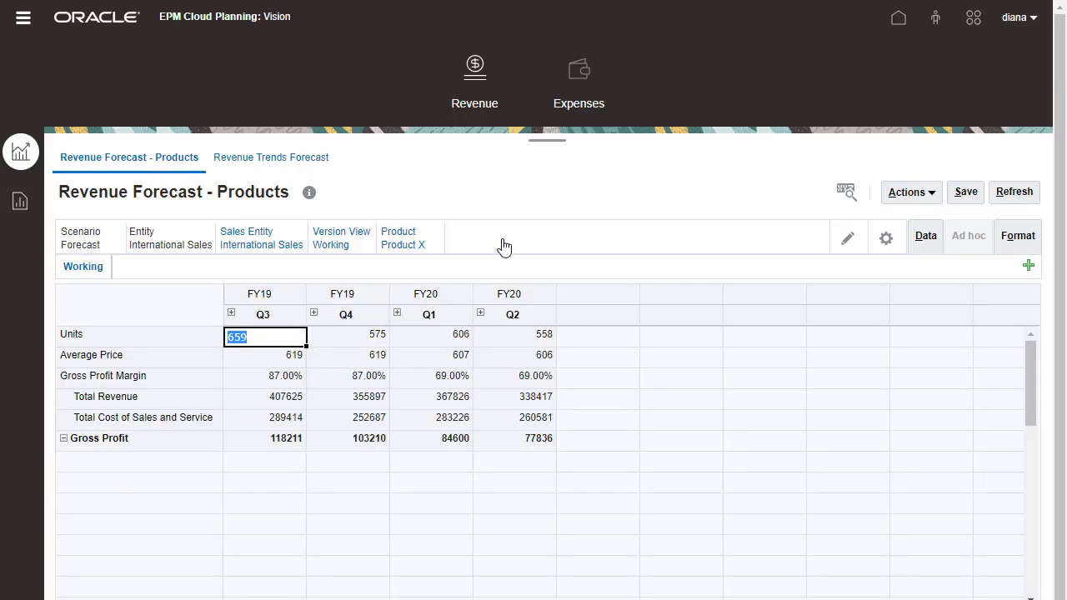
click(271, 158)
click(20, 200)
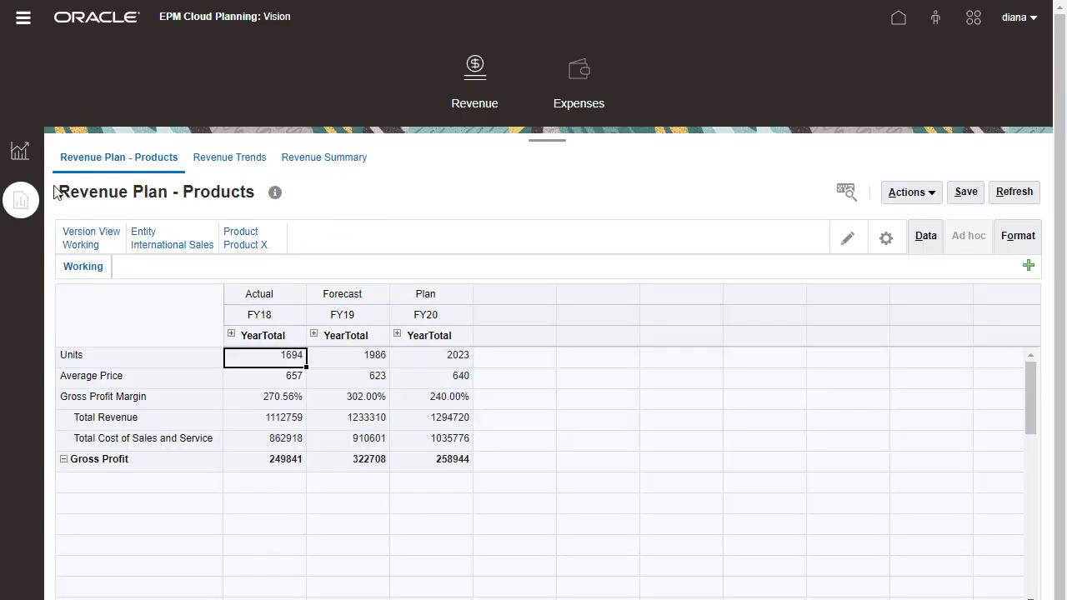
click(200, 162)
click(72, 21)
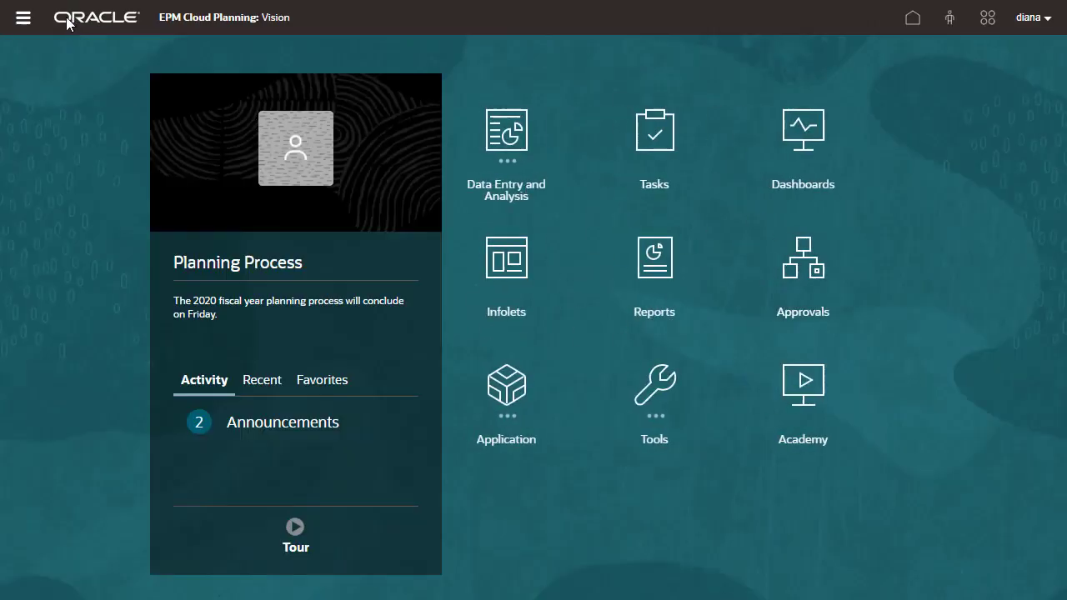
Step: View the planner's Navigator and its list of available navigation flows, and close it
click(21, 21)
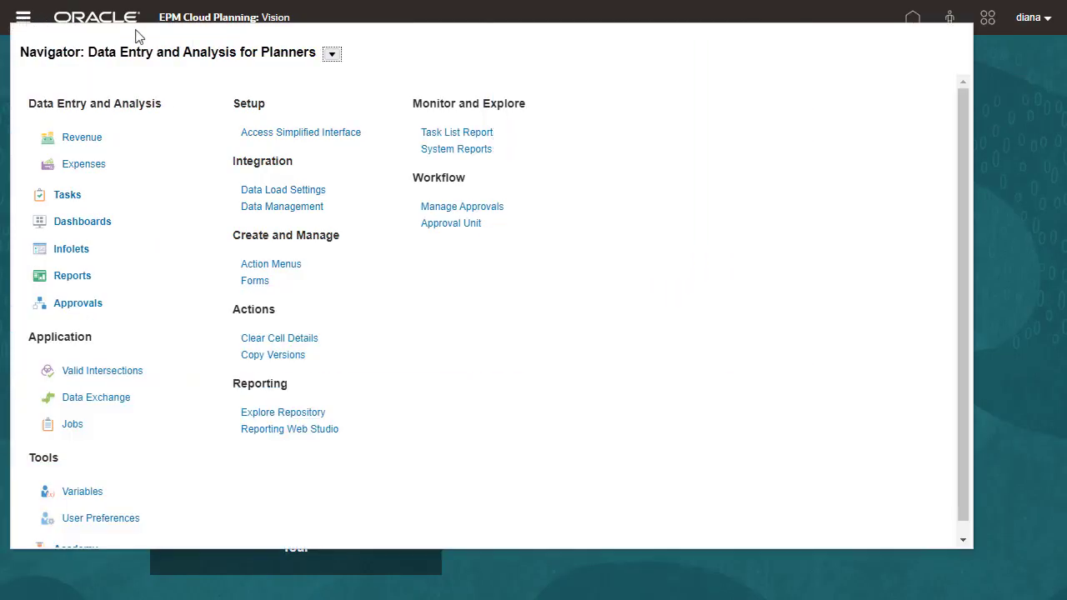
click(332, 54)
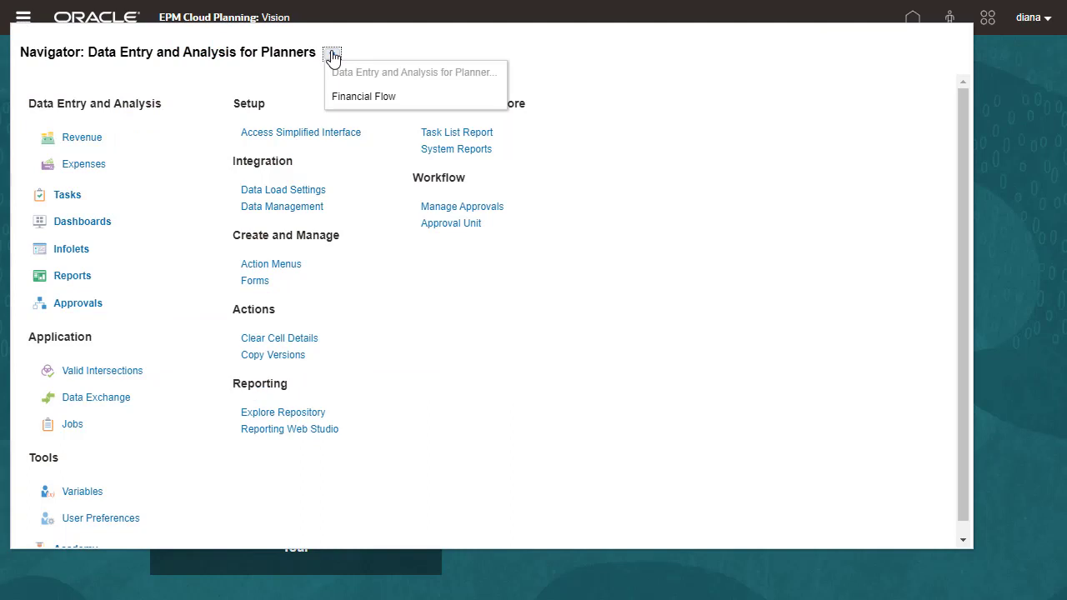
click(996, 139)
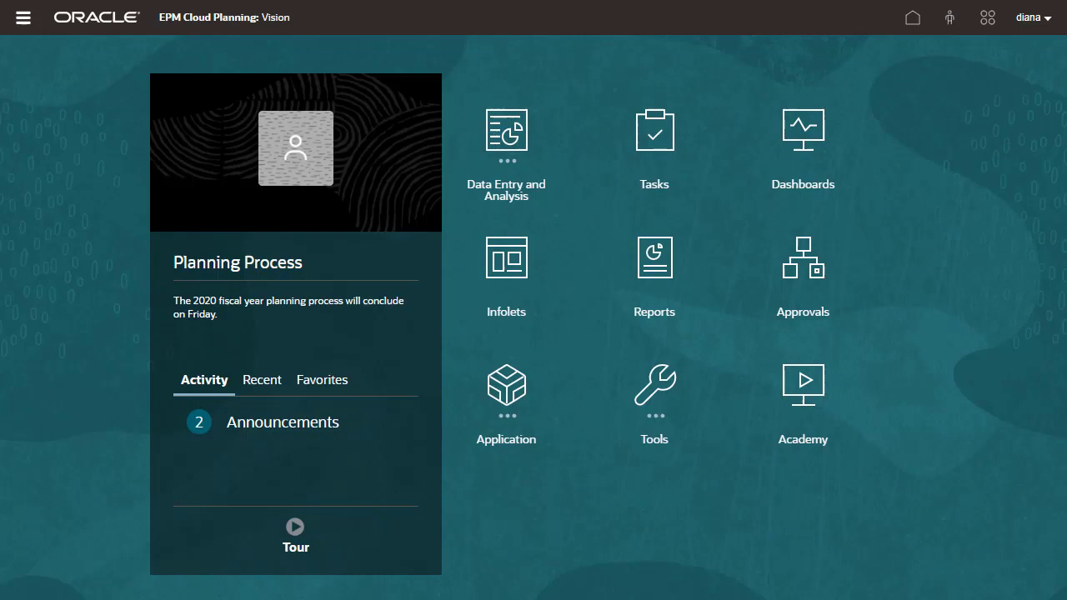